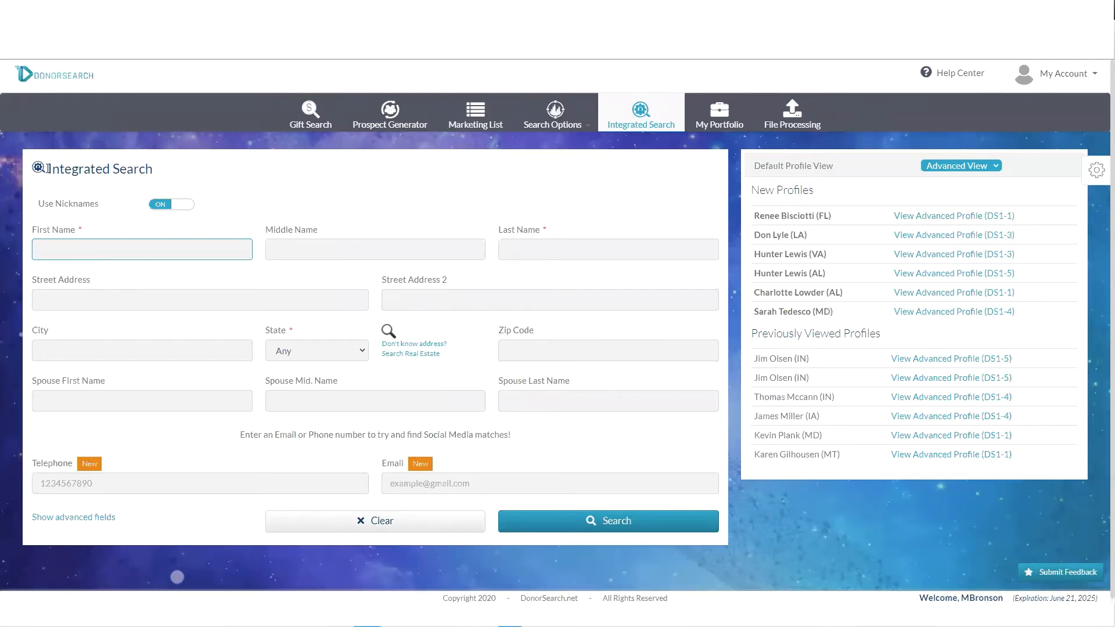
pyautogui.moveTo(47, 169); pyautogui.dragTo(242, 178)
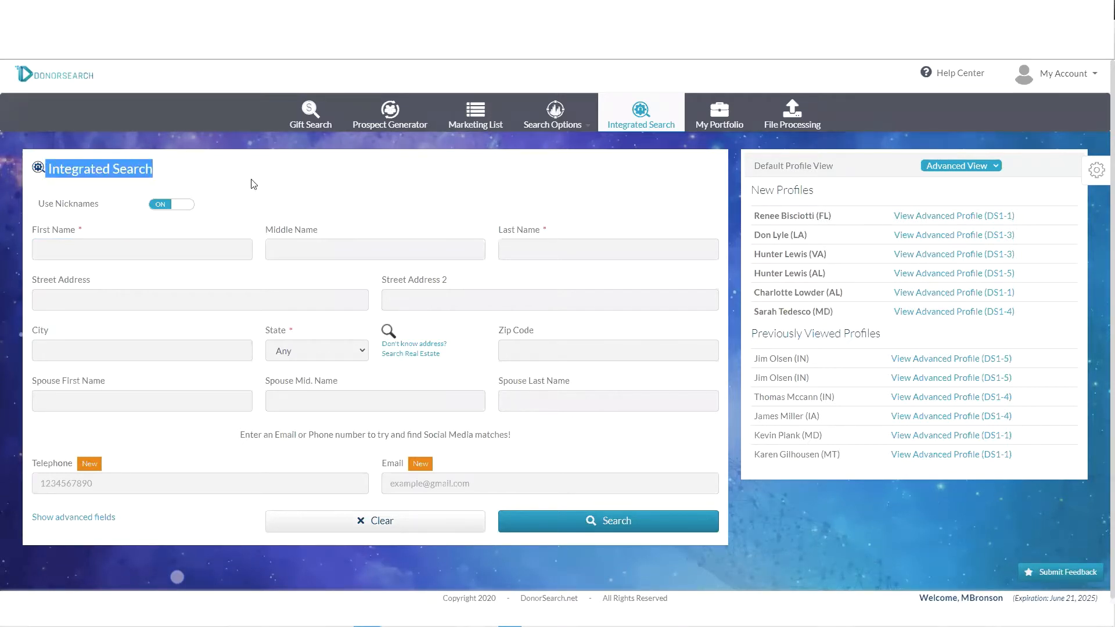
pyautogui.click(85, 250)
pyautogui.click(302, 215)
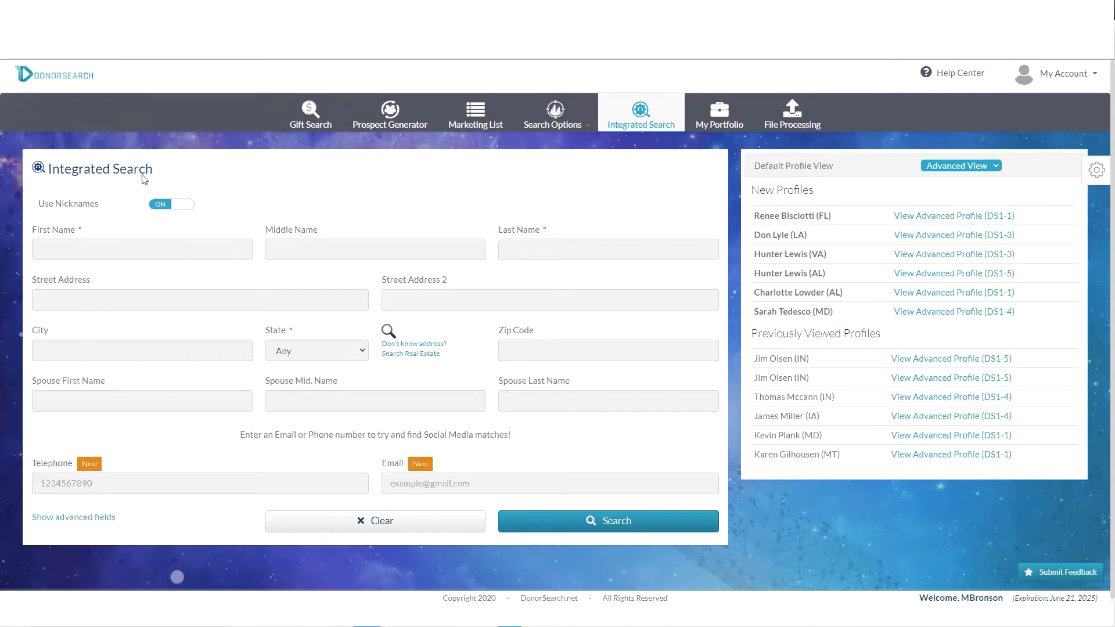
pyautogui.moveTo(31, 235); pyautogui.dragTo(80, 231)
pyautogui.moveTo(498, 230); pyautogui.dragTo(520, 241)
pyautogui.moveTo(265, 329); pyautogui.dragTo(287, 336)
pyautogui.click(969, 167)
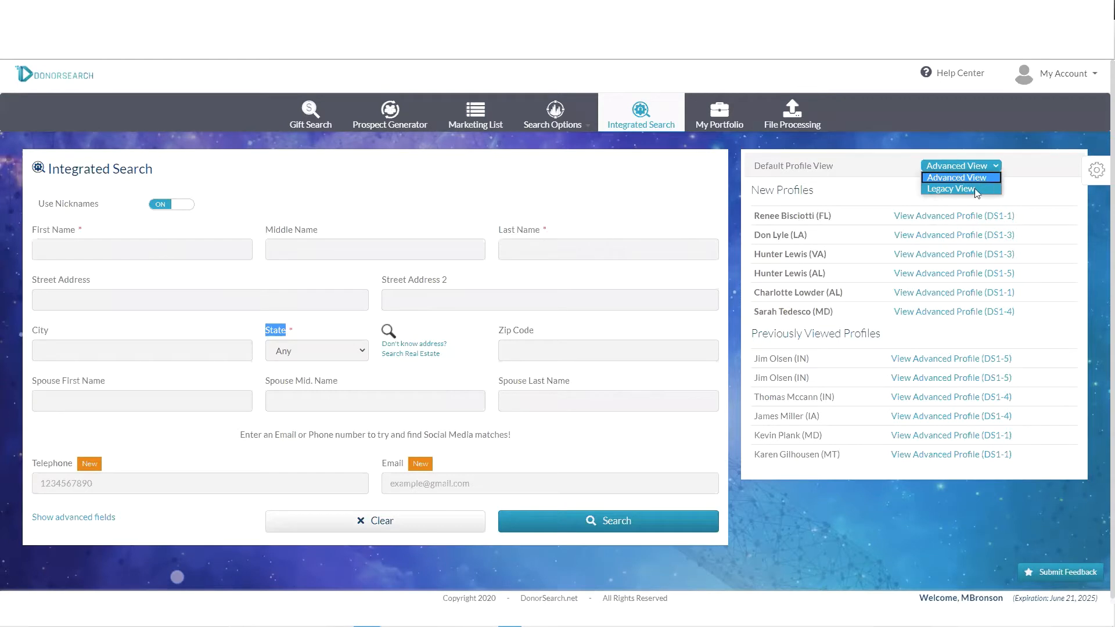
pyautogui.click(1015, 163)
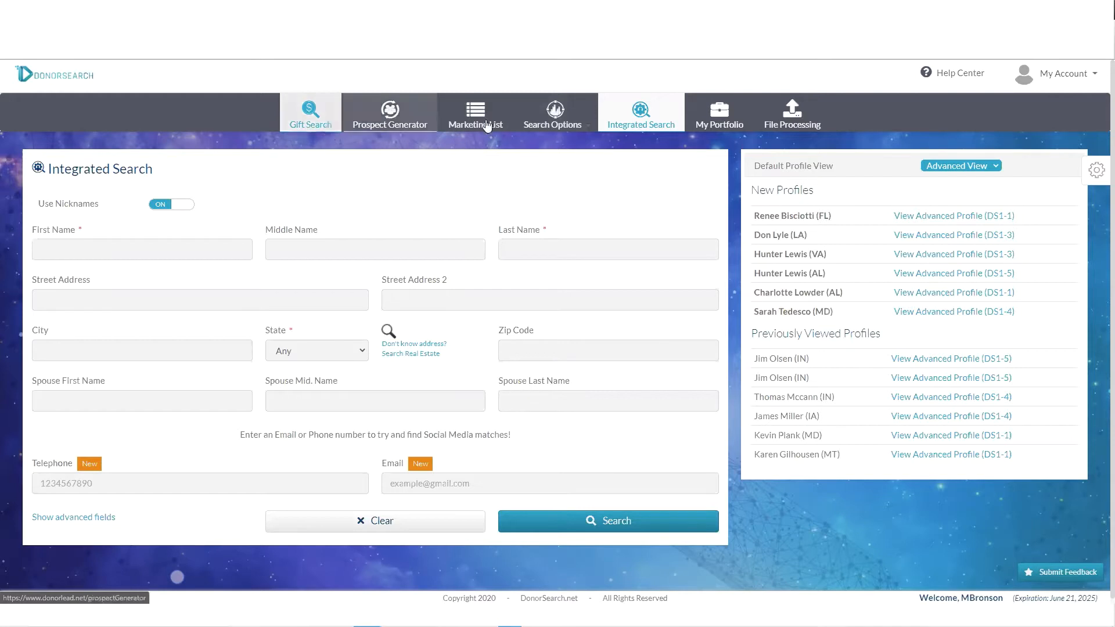
# - Run a Gift Search for Under Armour, picked from previous searches, returning 304 gift records
pyautogui.click(313, 126)
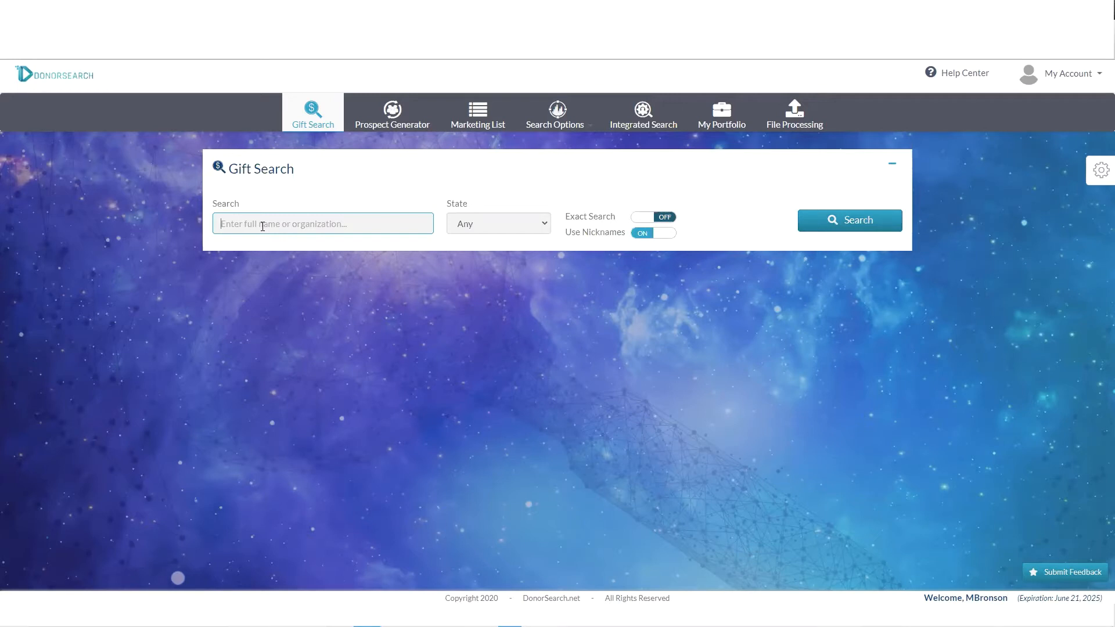
pyautogui.click(263, 226)
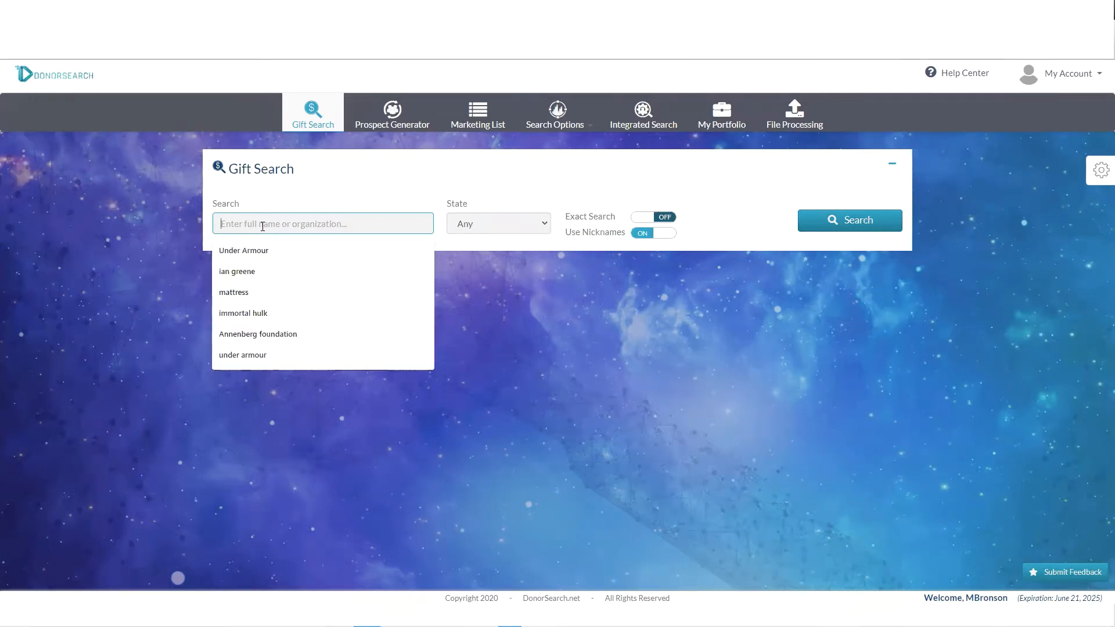
pyautogui.click(268, 250)
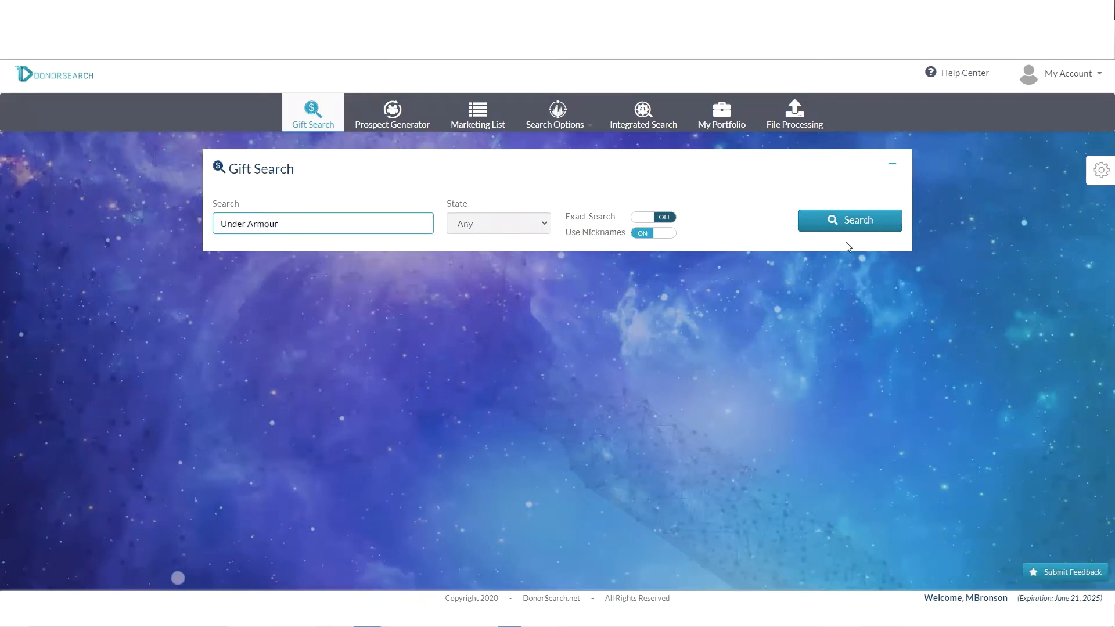
pyautogui.click(848, 223)
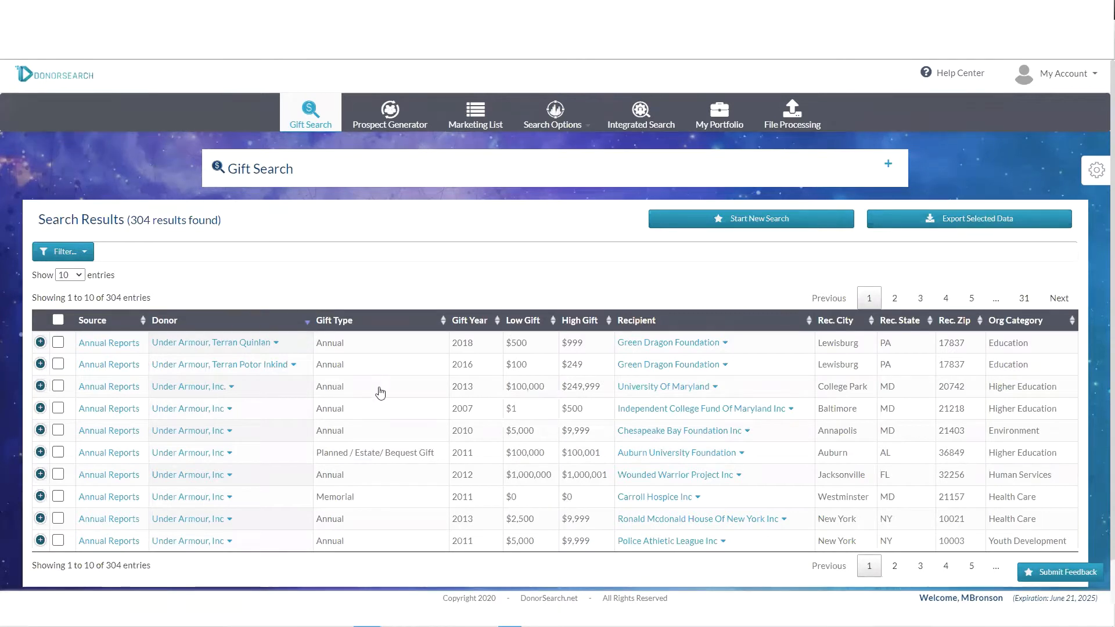
# - Sort the Under Armour gifts by Low Gift, highest first, and check the Filter column list
pyautogui.click(529, 321)
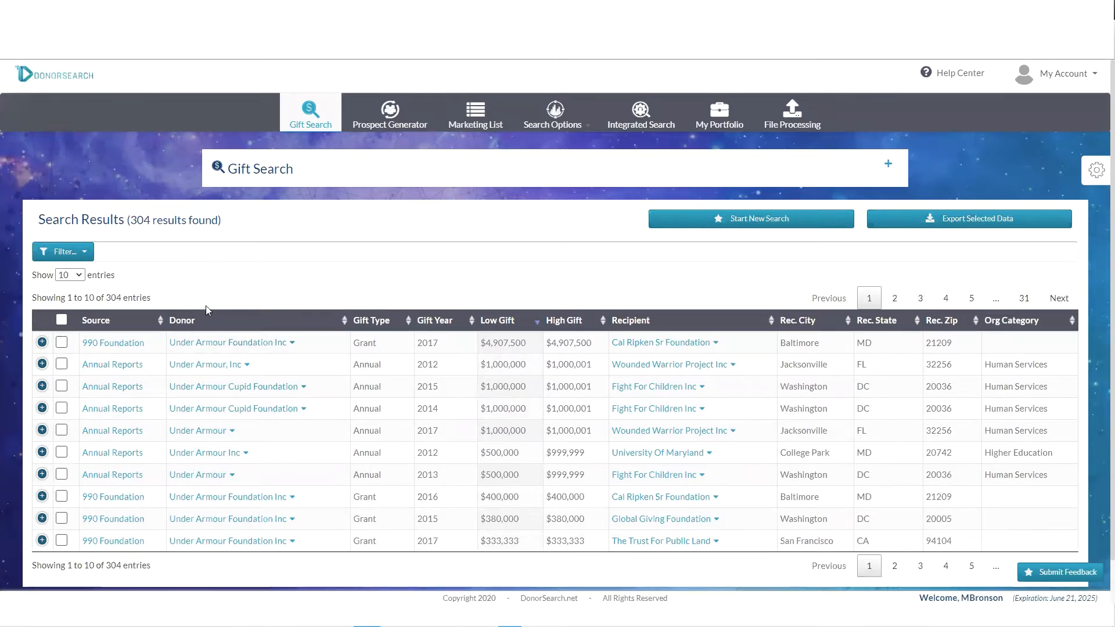
pyautogui.click(85, 252)
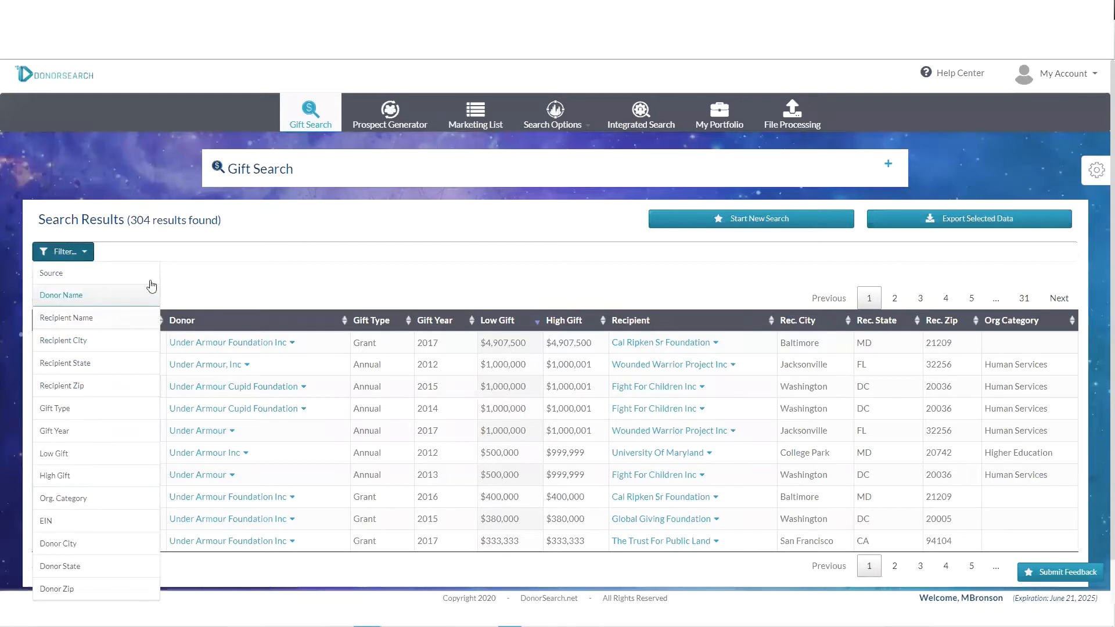
pyautogui.click(242, 290)
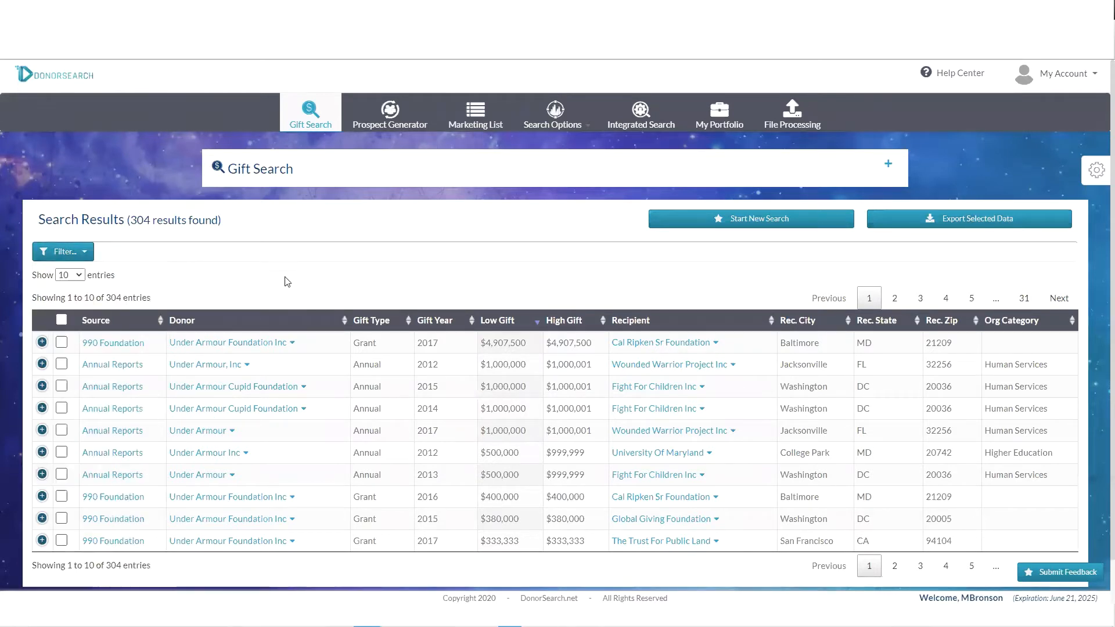
# - In Prospect Generator, set the category to Animal Related and the state to AK
pyautogui.click(416, 122)
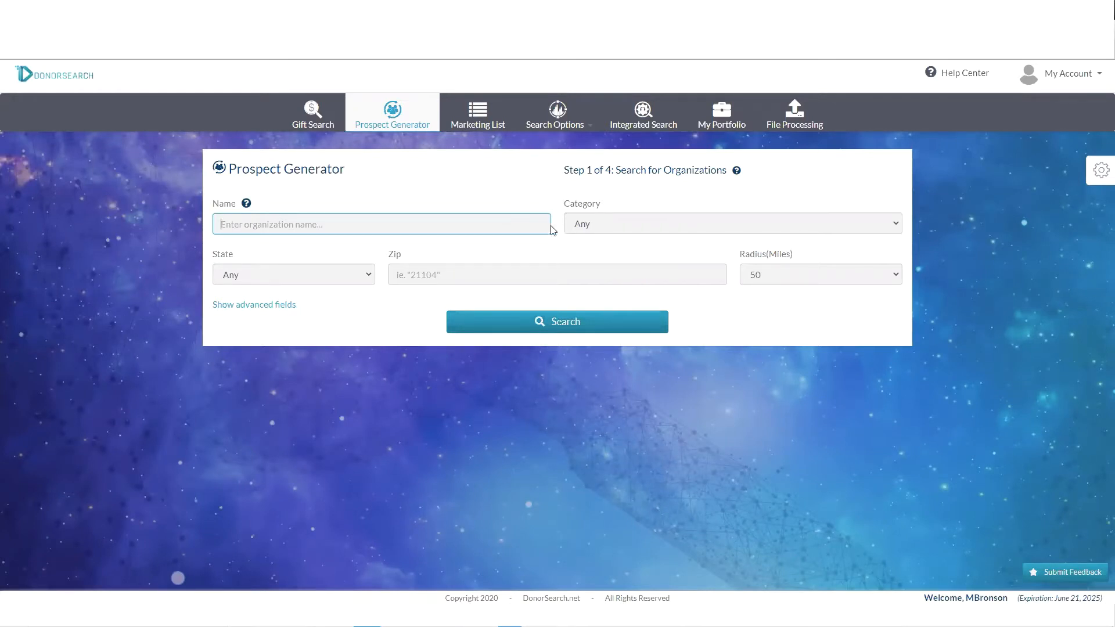
pyautogui.click(596, 227)
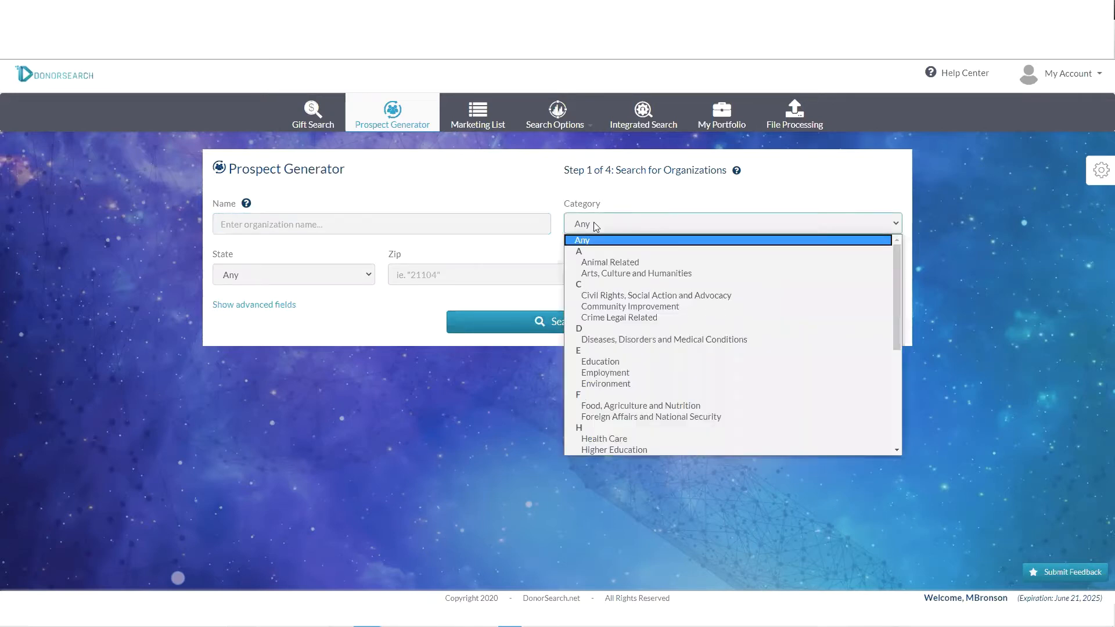
pyautogui.click(613, 266)
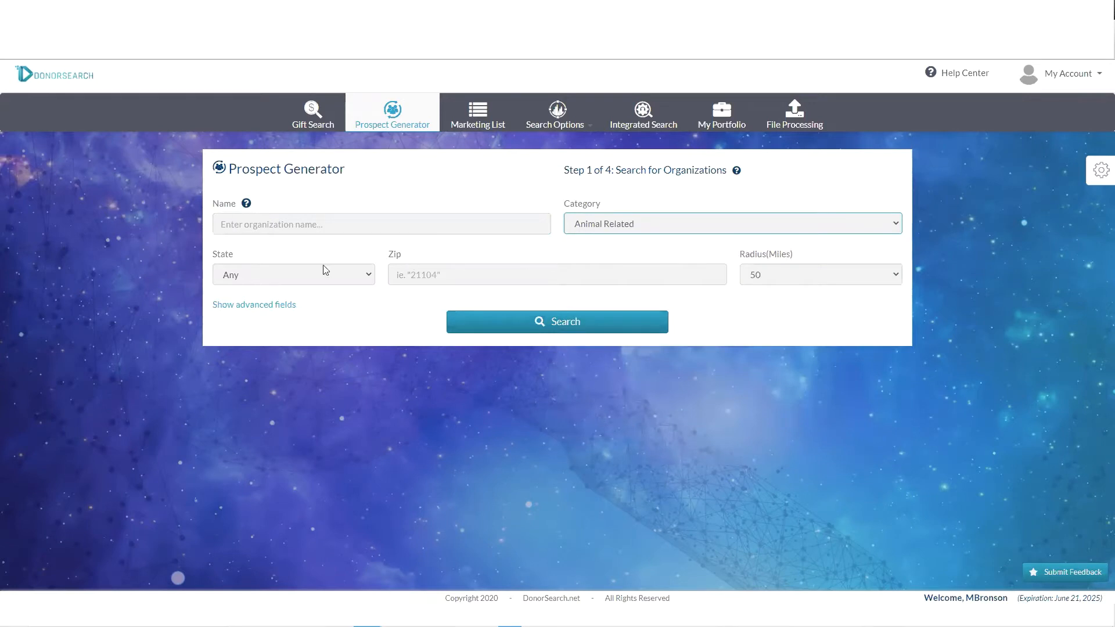
pyautogui.click(284, 278)
pyautogui.click(248, 303)
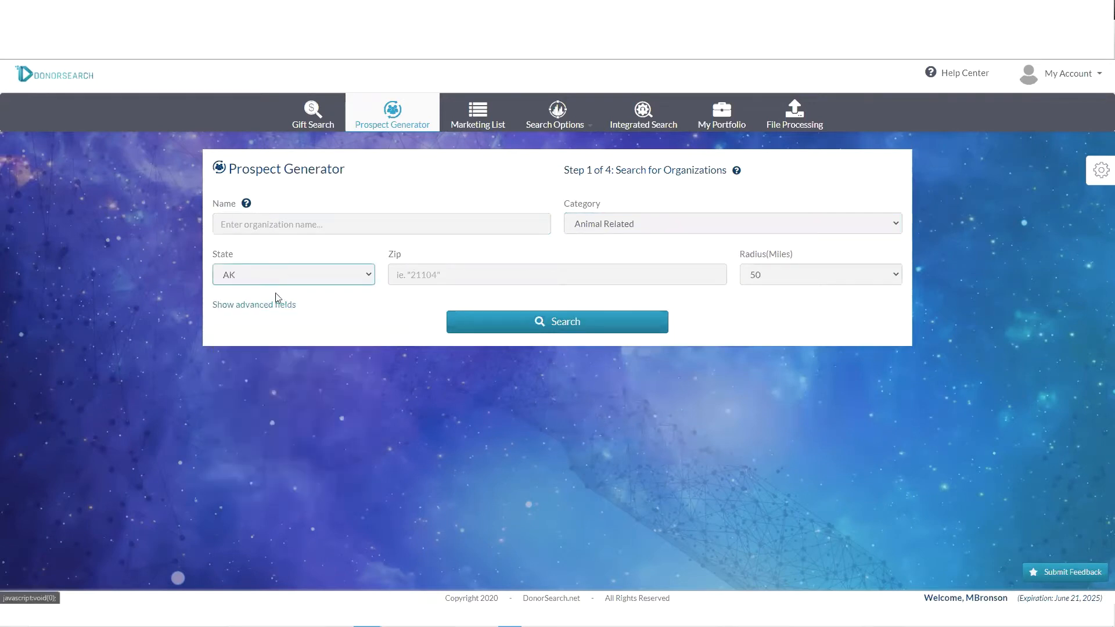
# - Search for Animal Related organizations in AK, listing 15 matches like Alaska Bird Observatory
pyautogui.click(573, 326)
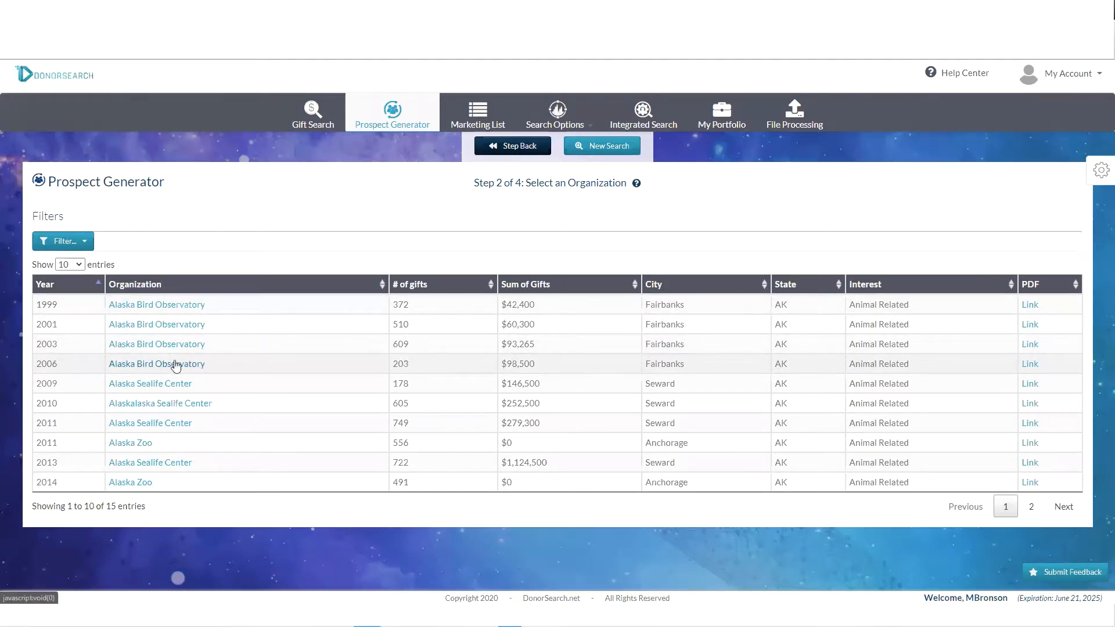
# - Show the 203 donors who gave to Alaska Bird Observatory in 2006
pyautogui.click(152, 364)
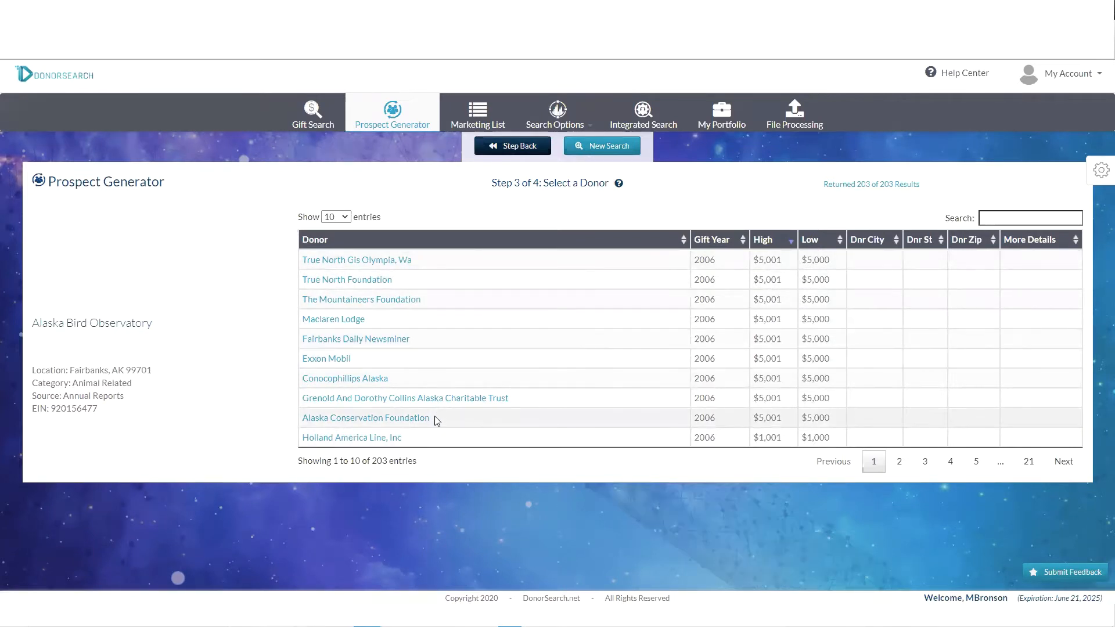
# - Look up the 156 gifts made by Alaska Conservation Foundation
pyautogui.click(356, 418)
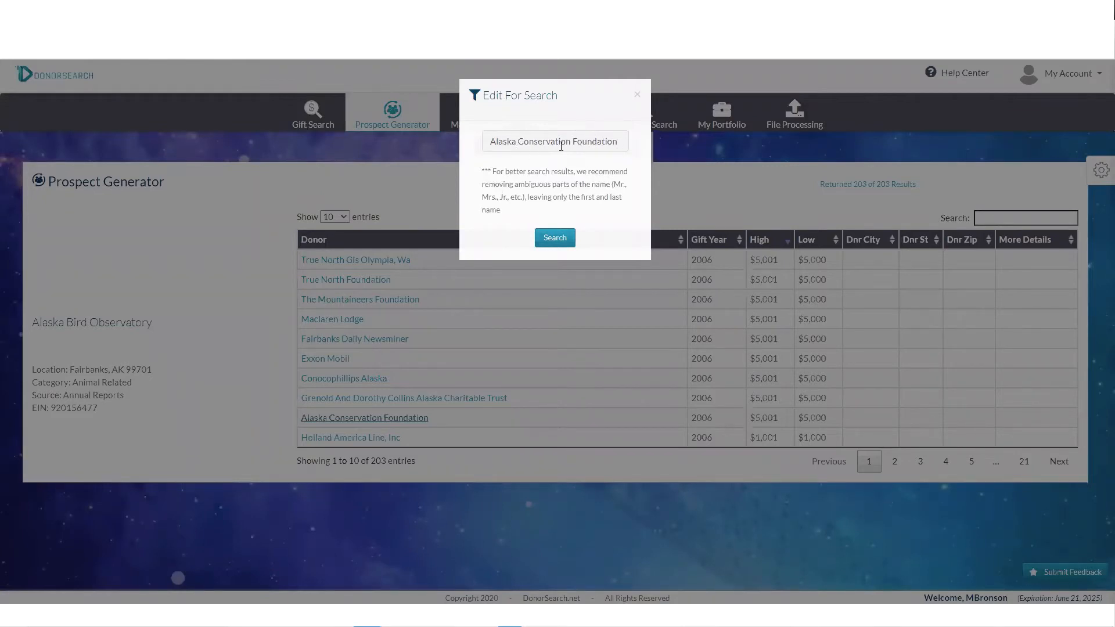
pyautogui.click(556, 238)
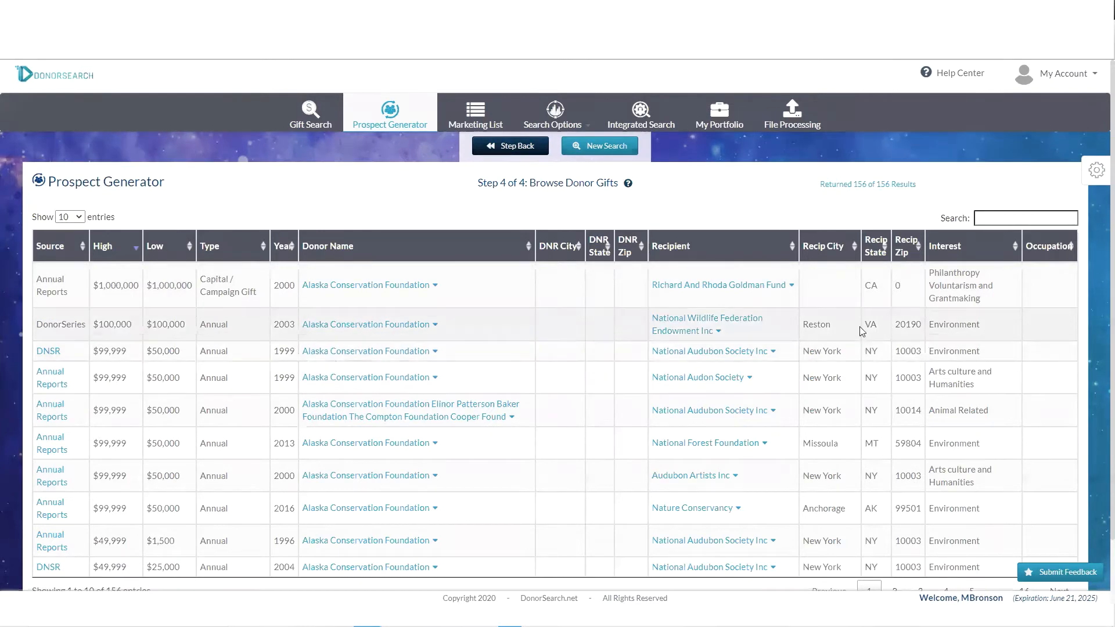
# - Highlight the Reston, VA location and 156-entry total, then go to the Marketing List page
pyautogui.moveTo(808, 323); pyautogui.dragTo(874, 325)
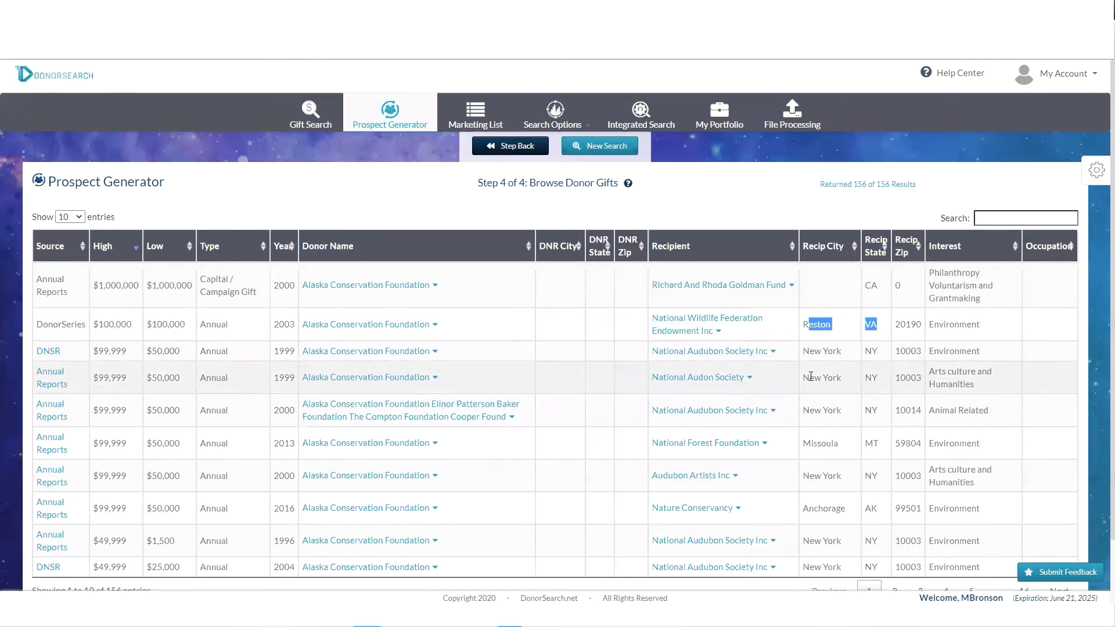
pyautogui.scroll(-1, 865, 457)
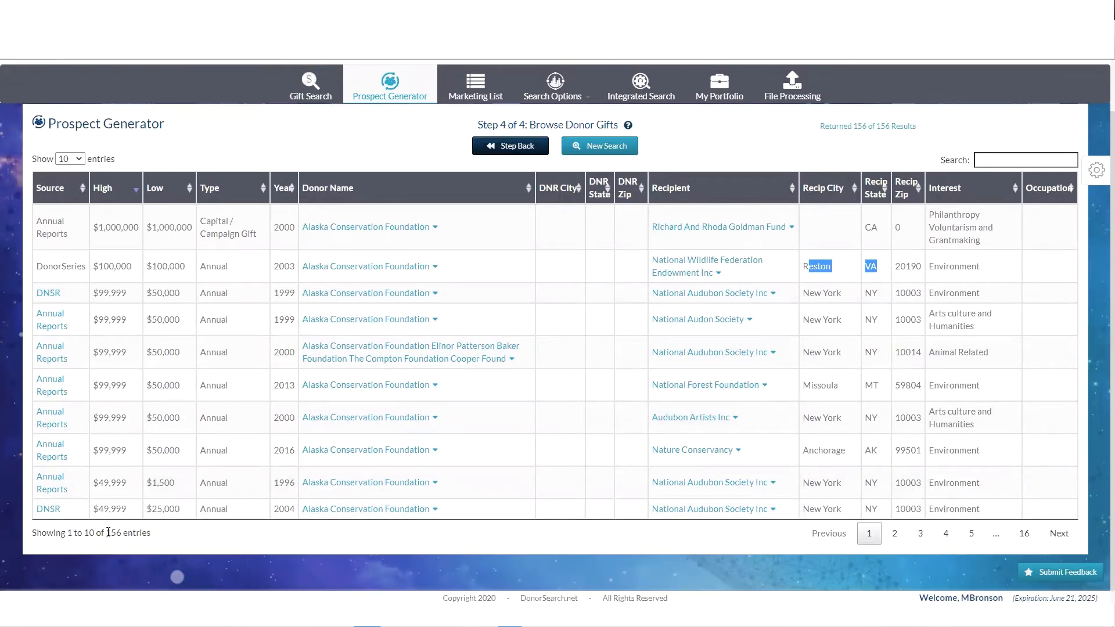
pyautogui.moveTo(105, 532); pyautogui.dragTo(148, 533)
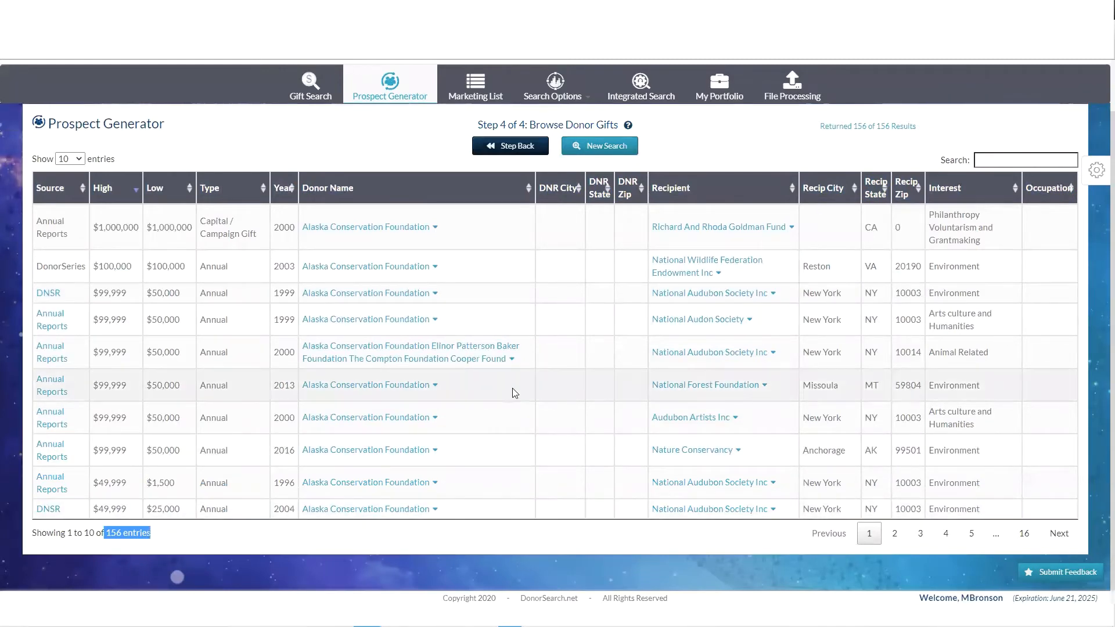
pyautogui.scroll(1, 534, 384)
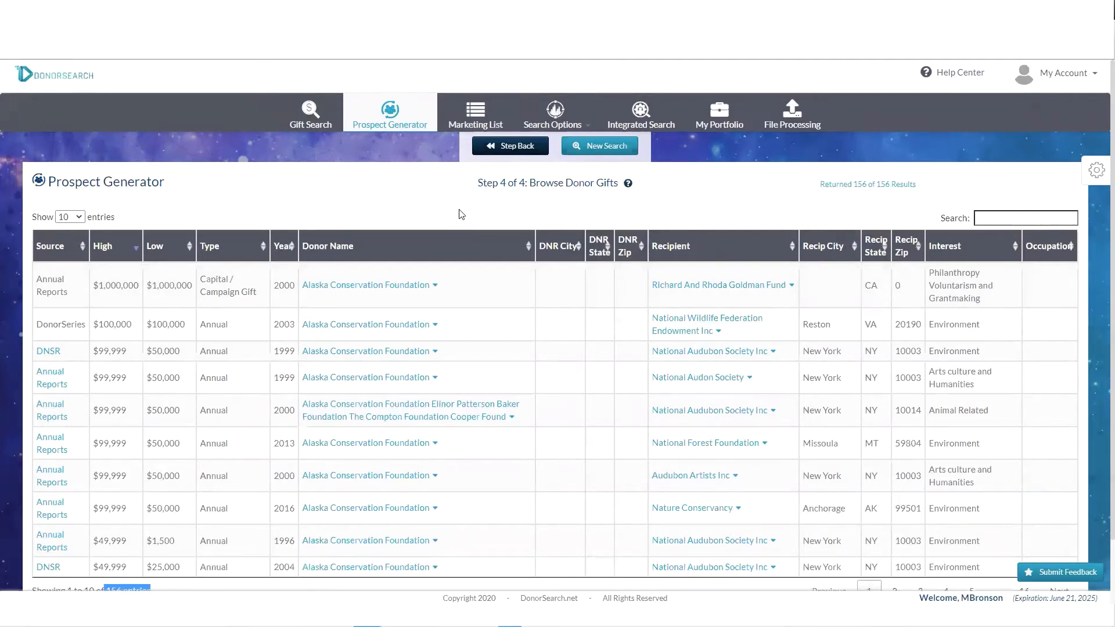
pyautogui.click(478, 116)
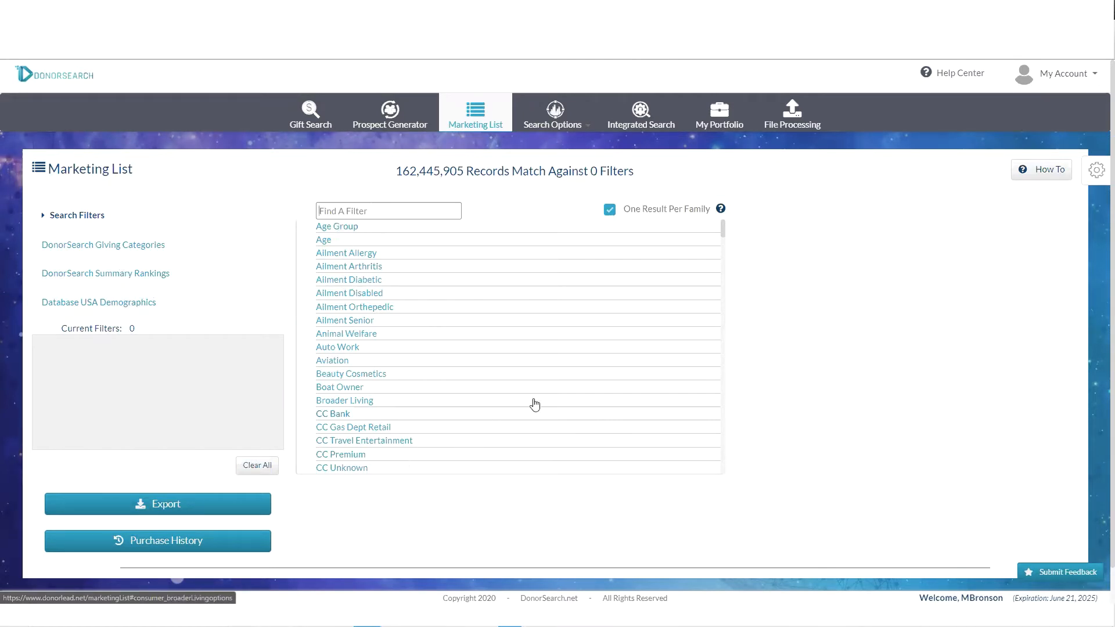
pyautogui.scroll(-2, 540, 321)
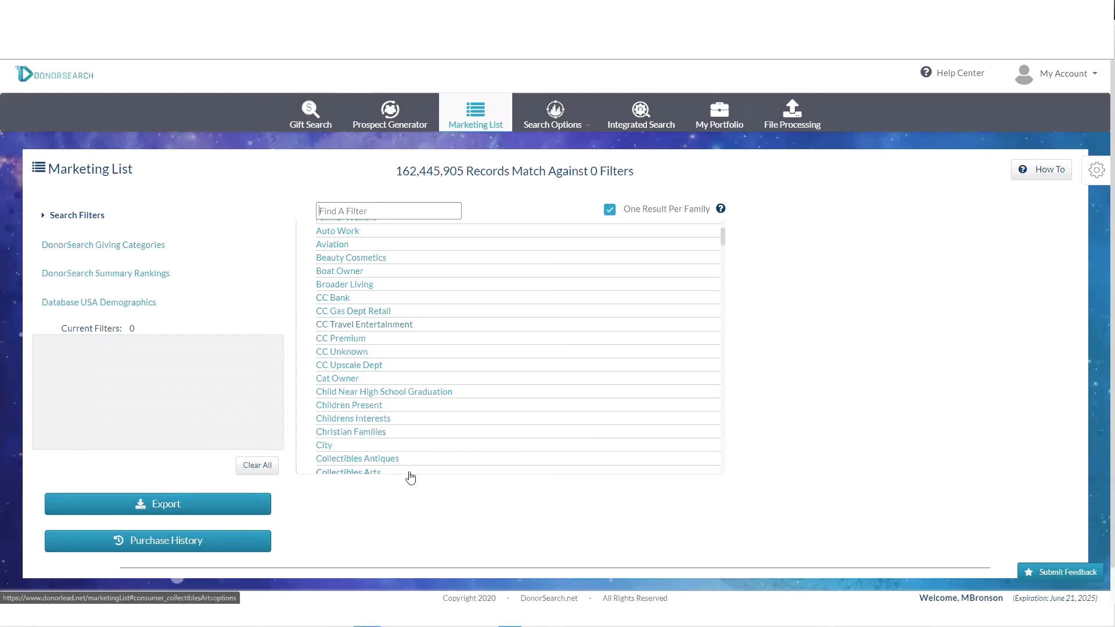
pyautogui.scroll(-2, 428, 438)
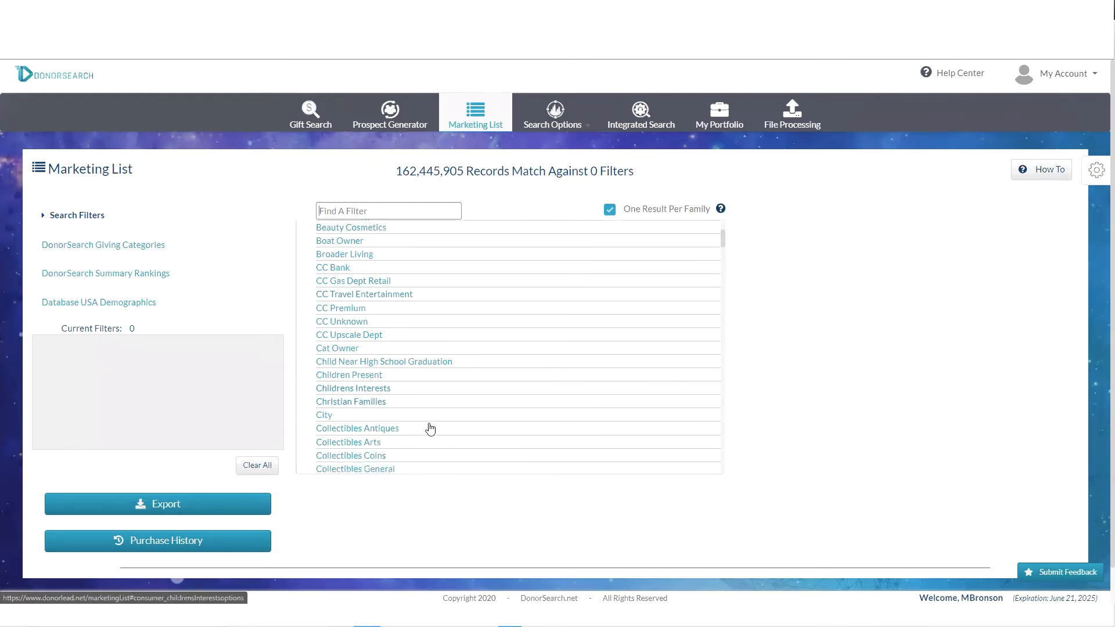
pyautogui.scroll(-2, 445, 344)
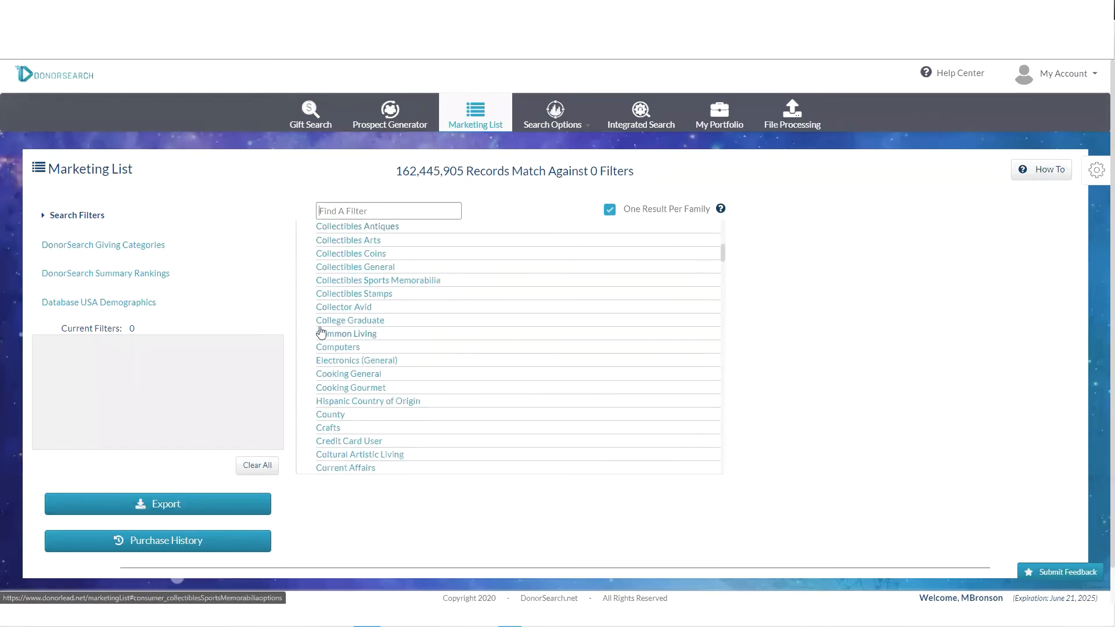
pyautogui.scroll(-3, 433, 357)
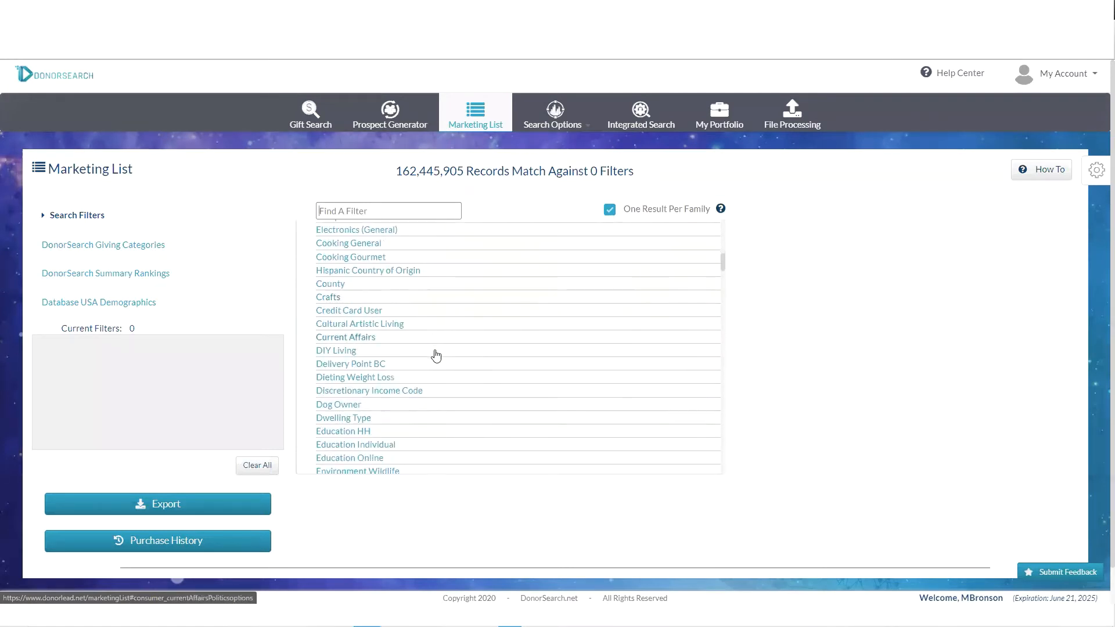
pyautogui.scroll(-2, 436, 360)
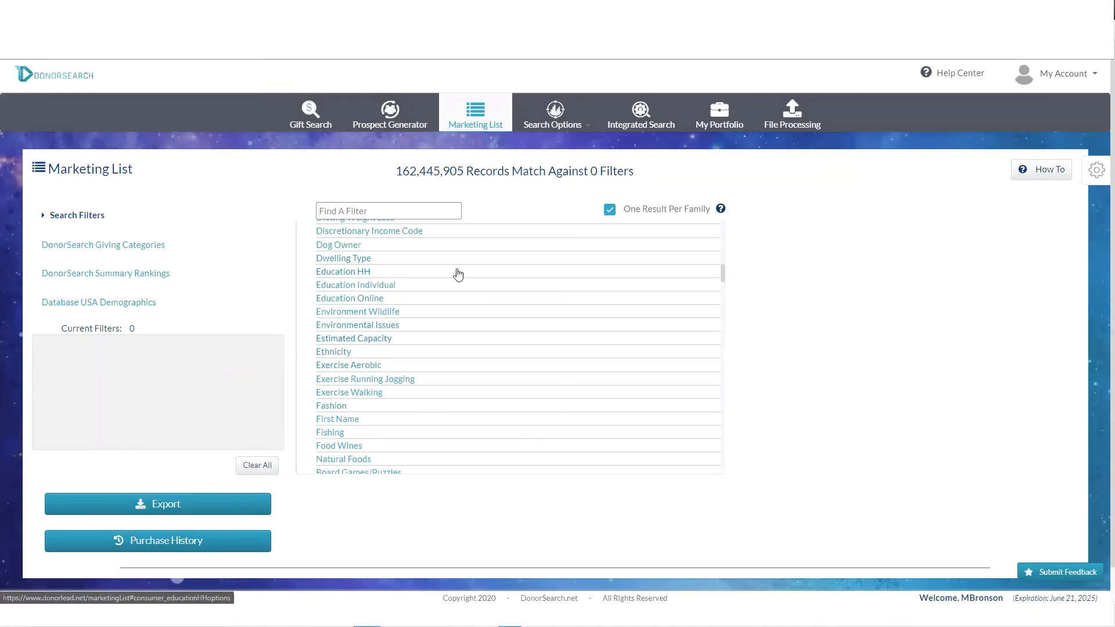
pyautogui.click(133, 246)
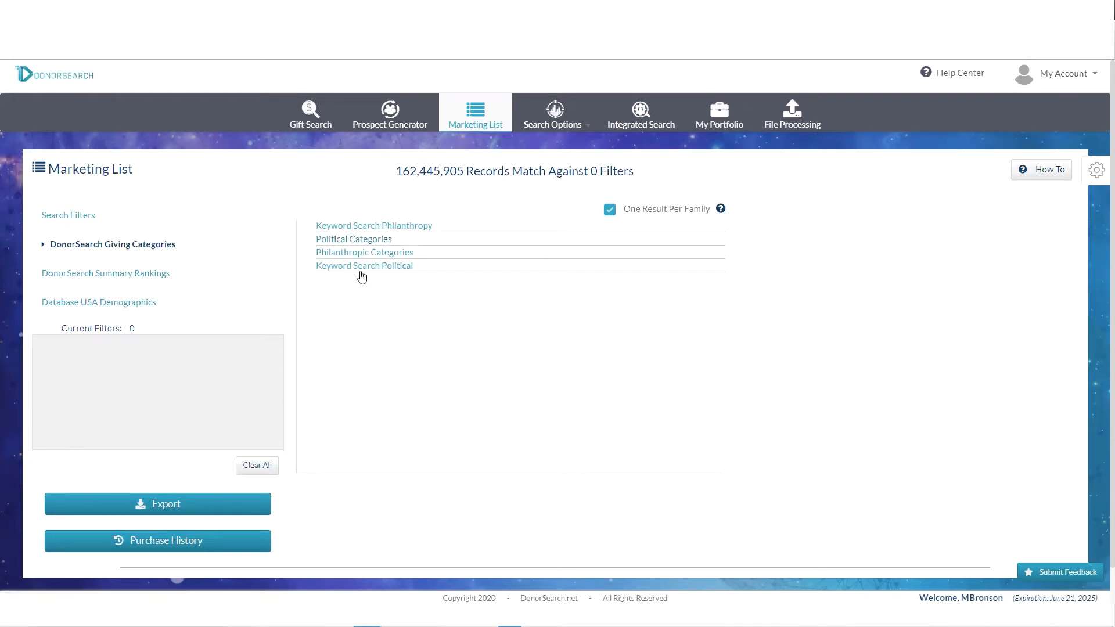
# - Filter the Marketing List to the Animal Related philanthropic category
pyautogui.click(348, 252)
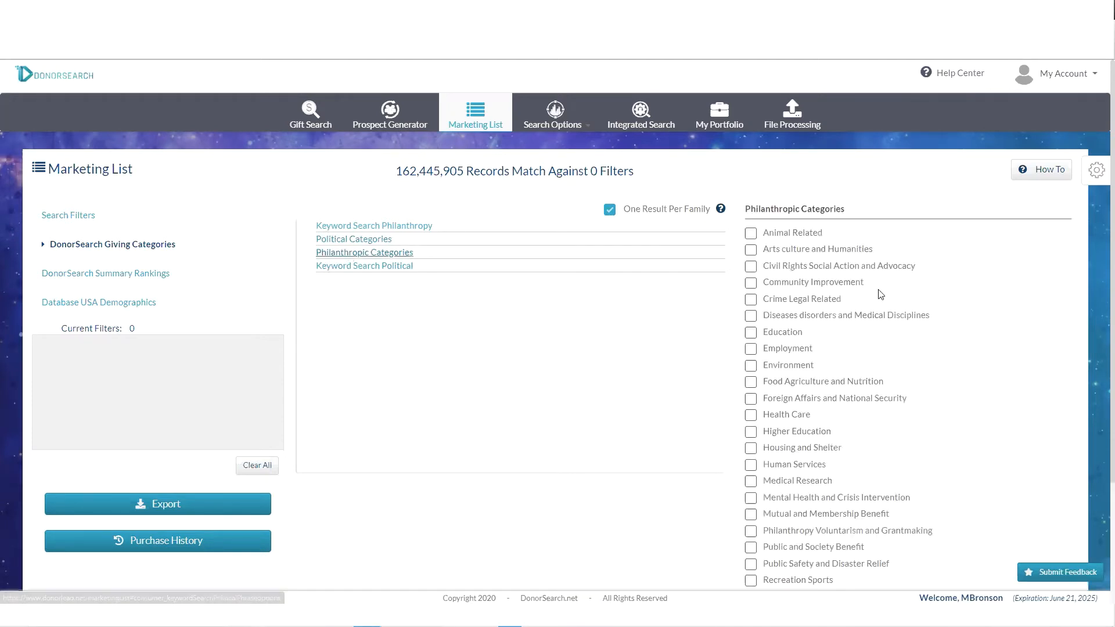
pyautogui.click(749, 235)
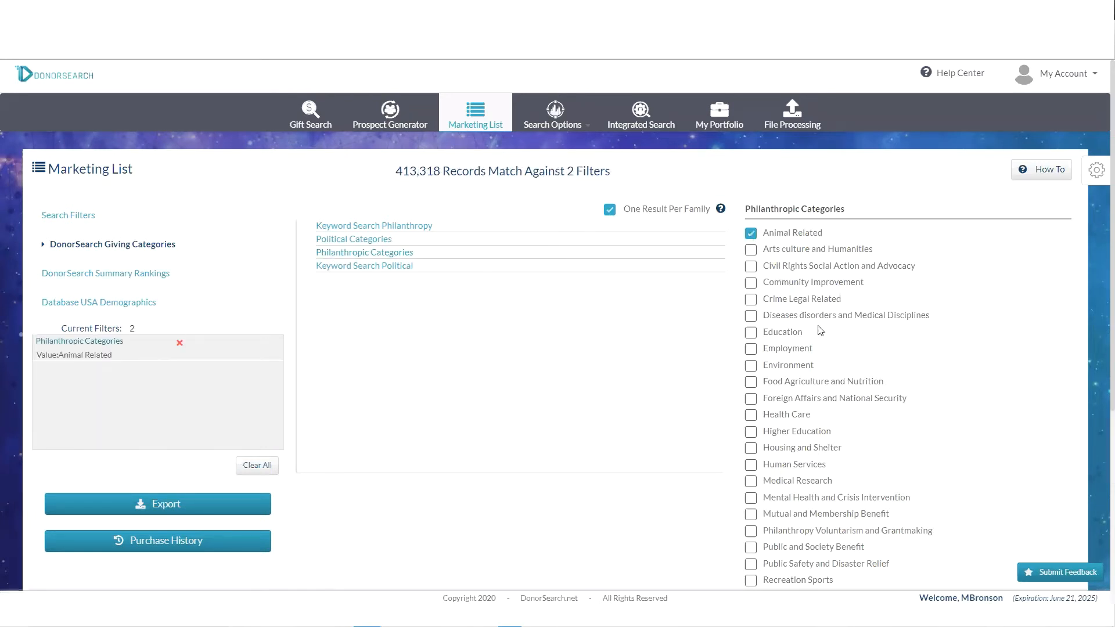
# - Browse the Summary Rankings fields and highlight the 413,318 matching-record count
pyautogui.click(122, 274)
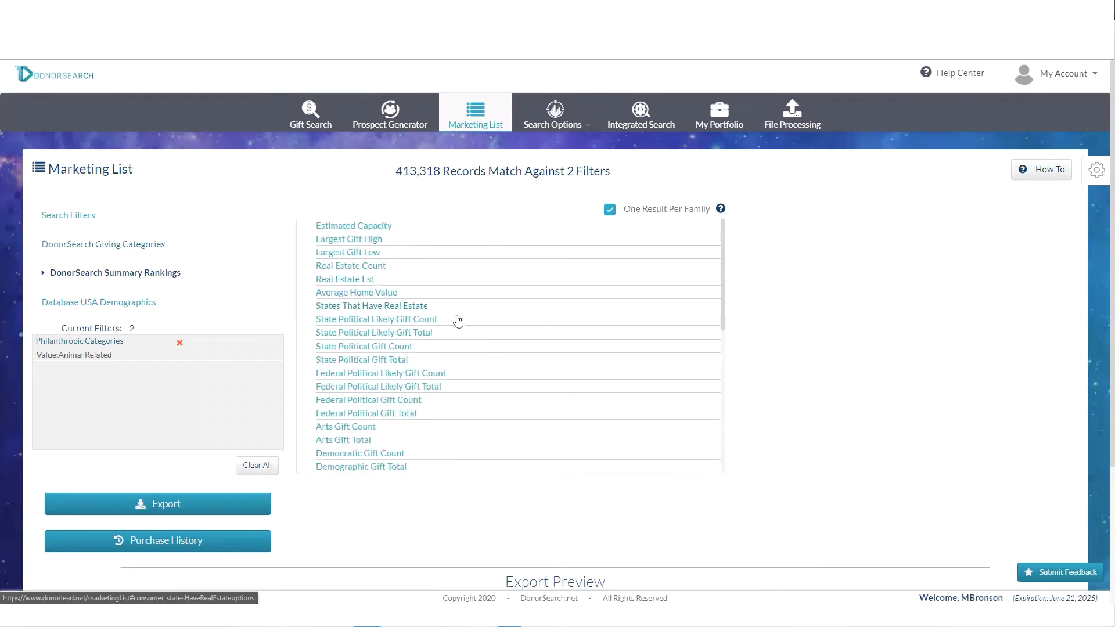
pyautogui.scroll(-5, 445, 318)
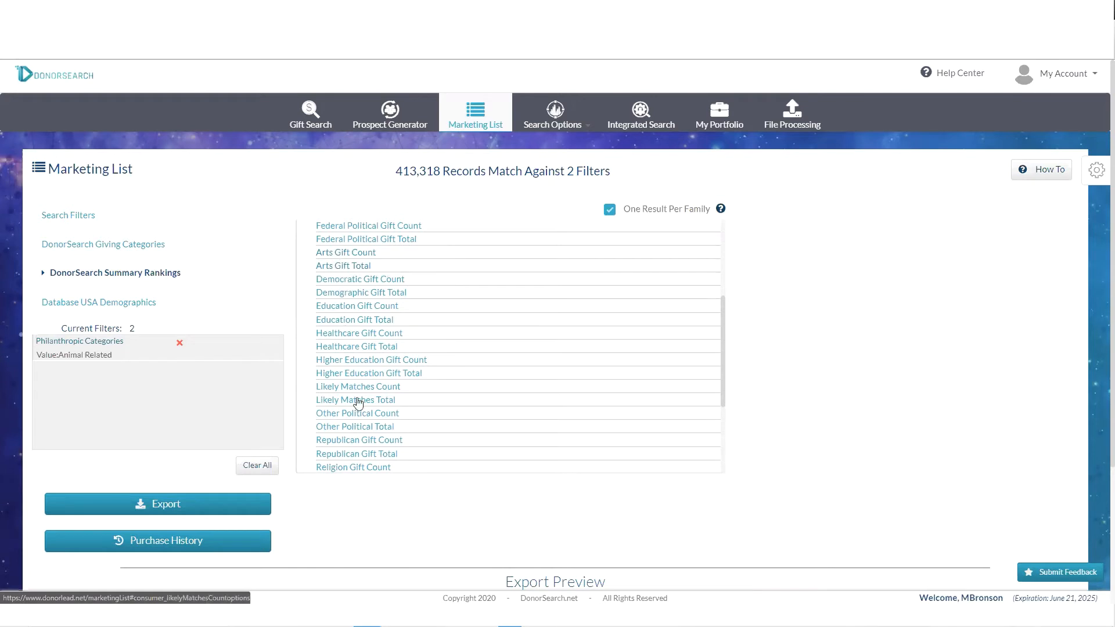
pyautogui.scroll(-2, 369, 418)
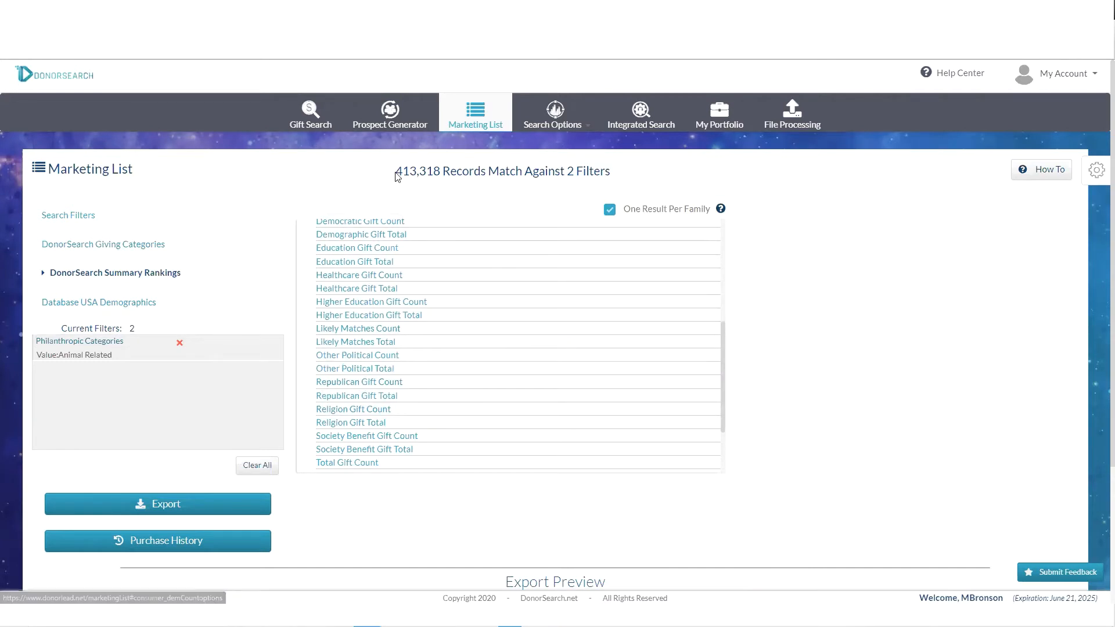
pyautogui.moveTo(396, 175); pyautogui.dragTo(440, 170)
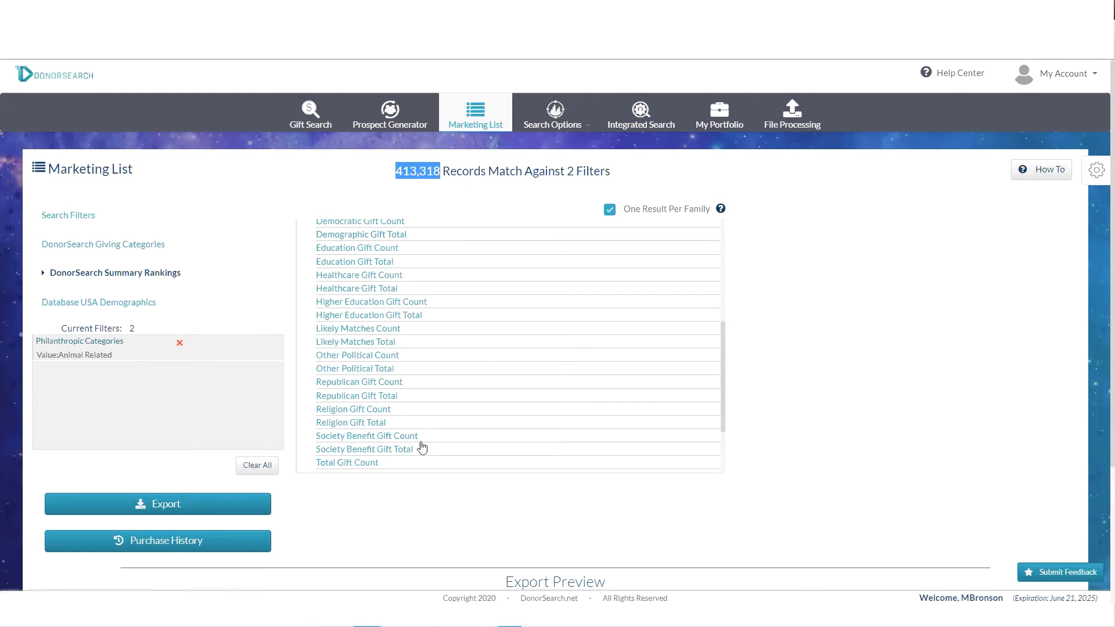
pyautogui.scroll(-3, 418, 346)
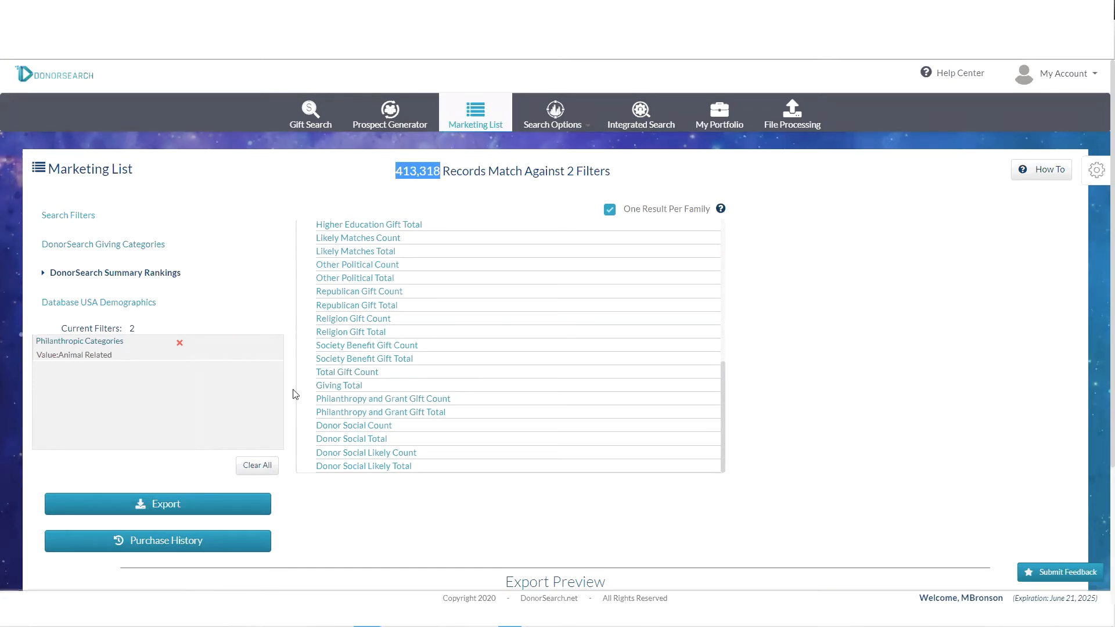
pyautogui.scroll(-1, 299, 374)
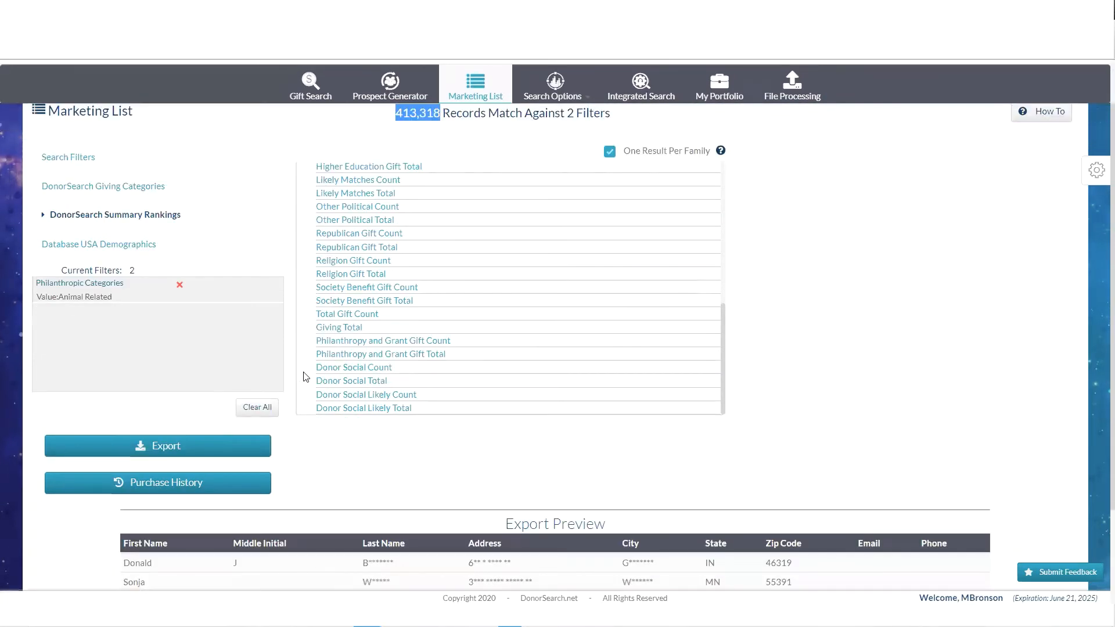
pyautogui.scroll(-2, 319, 376)
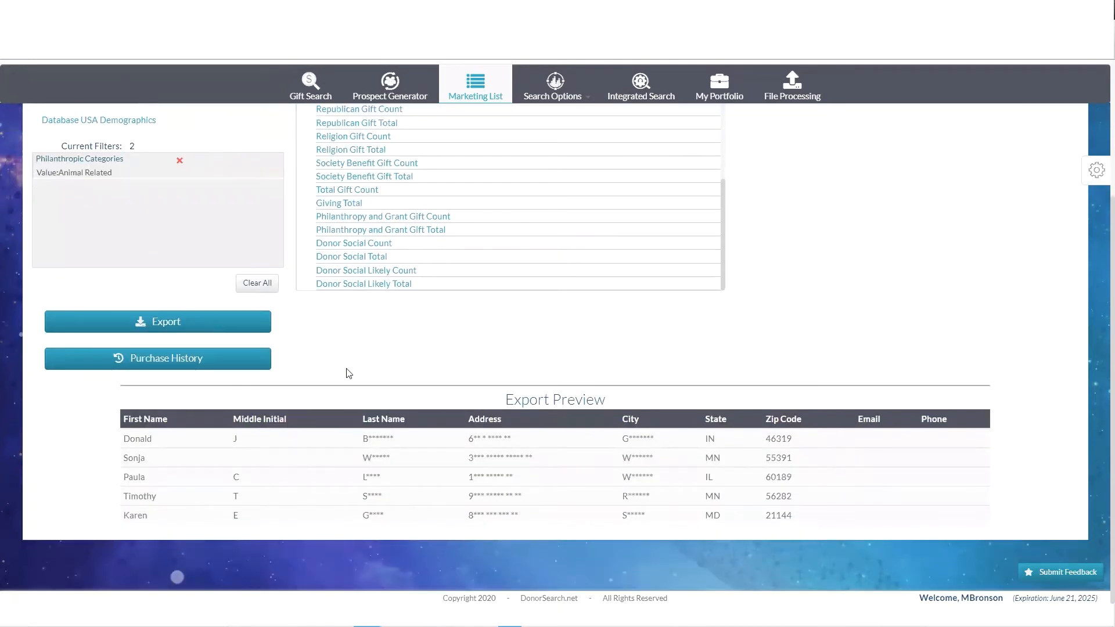
pyautogui.moveTo(120, 439); pyautogui.dragTo(793, 530)
pyautogui.click(824, 502)
pyautogui.moveTo(124, 439); pyautogui.dragTo(791, 513)
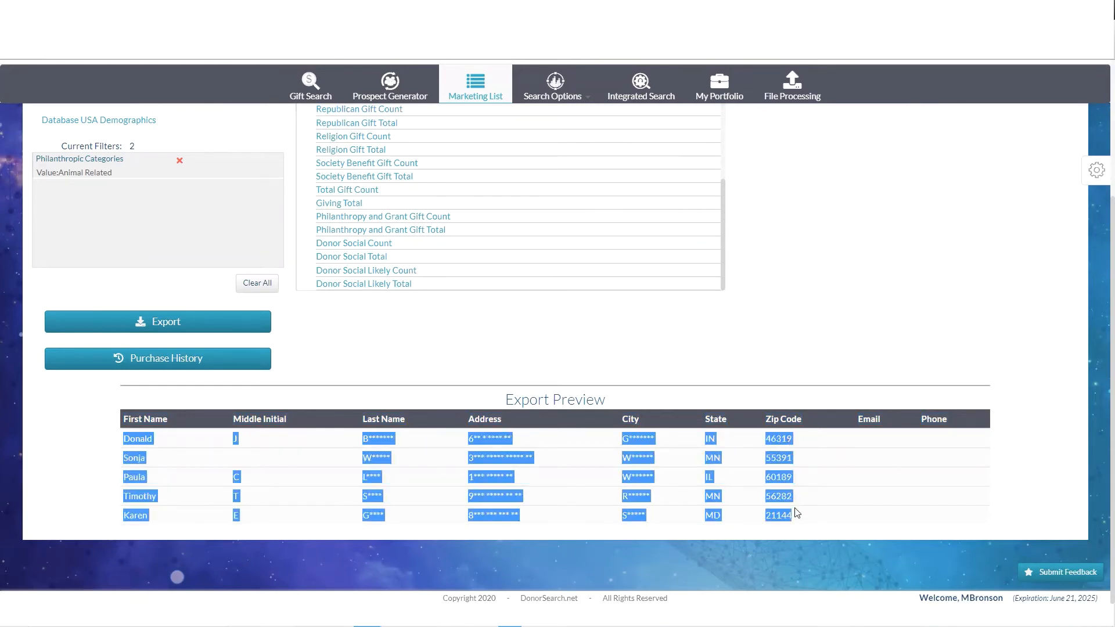
pyautogui.click(304, 485)
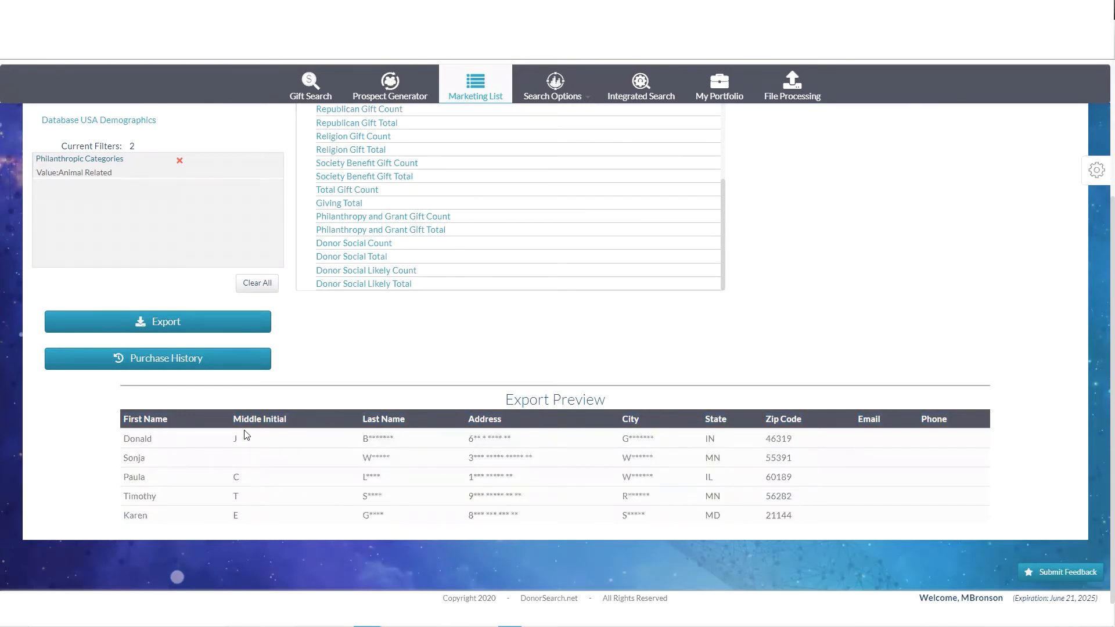
pyautogui.scroll(2, 363, 400)
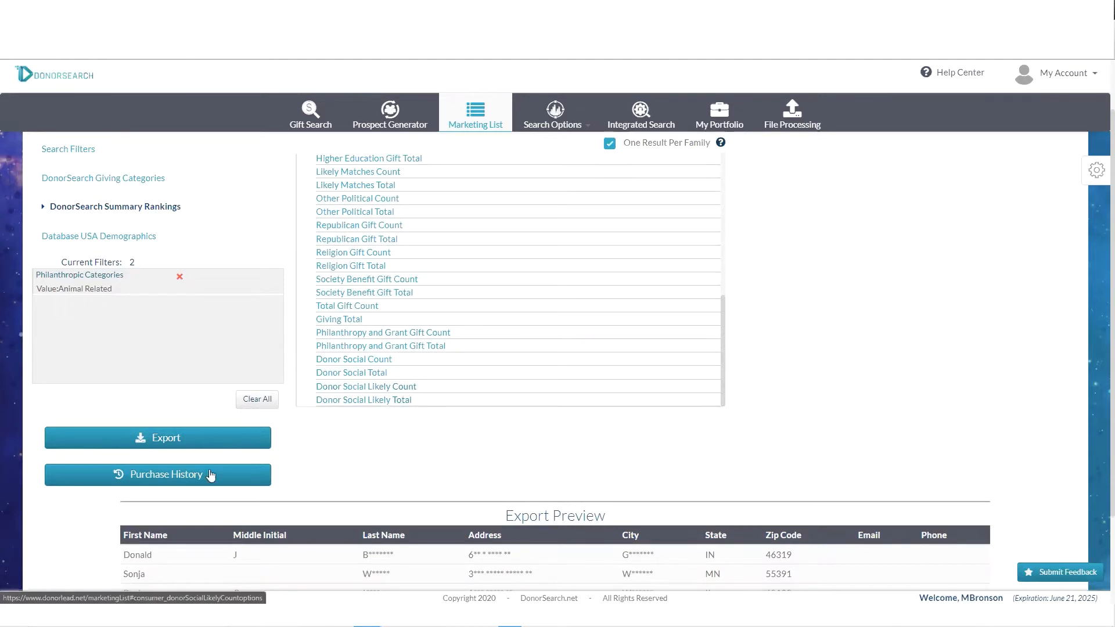
pyautogui.click(184, 482)
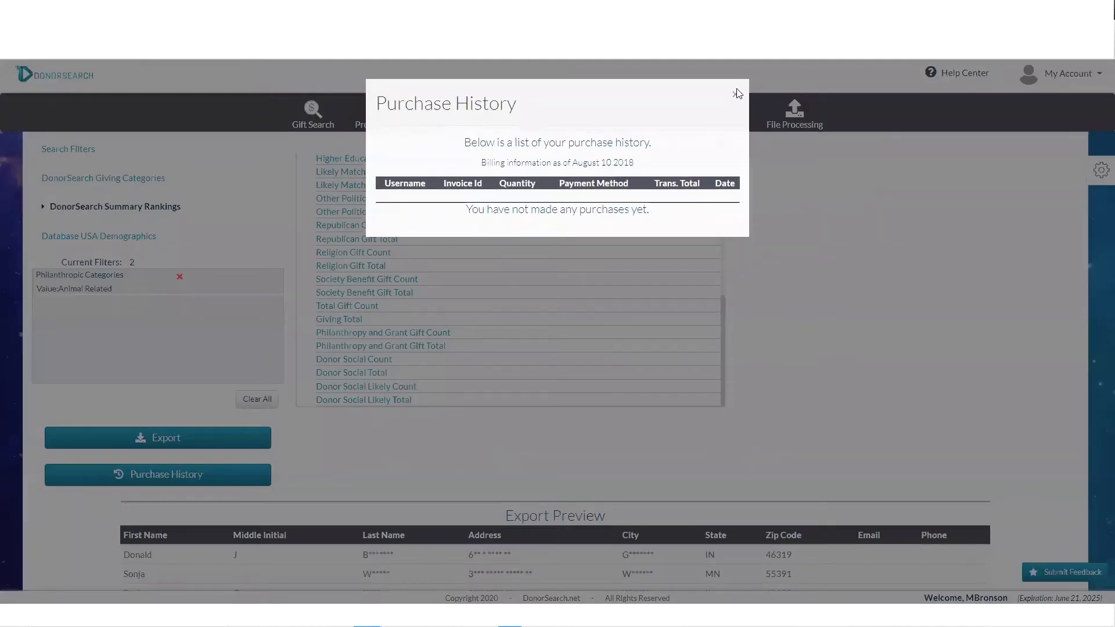
pyautogui.click(735, 94)
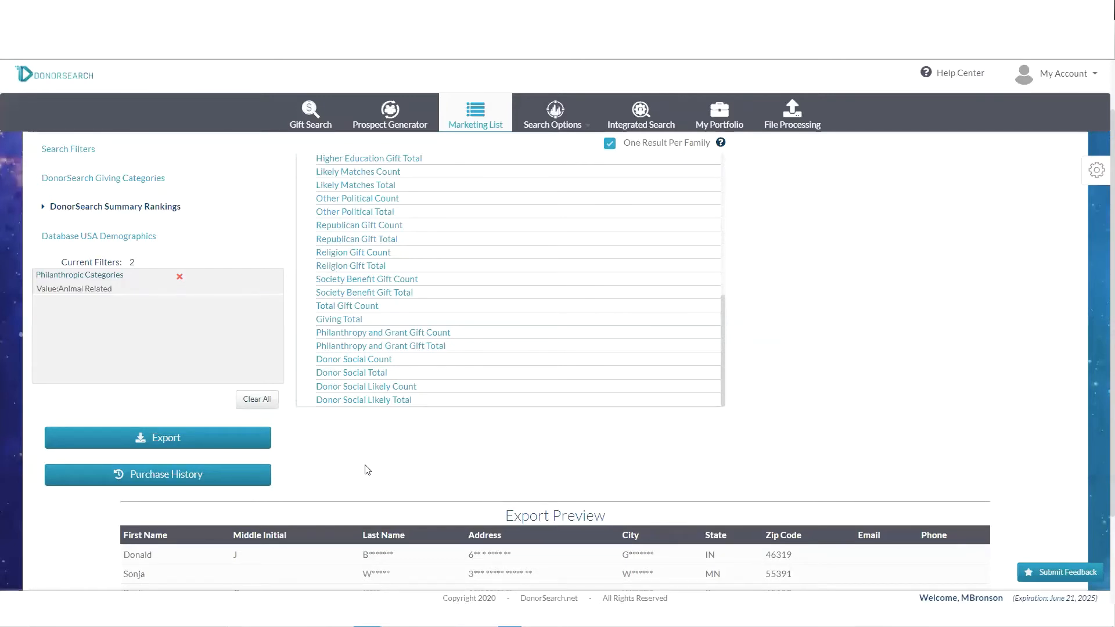
# - Scroll back to the top and open the Search Options list of additional search types
pyautogui.scroll(1, 362, 452)
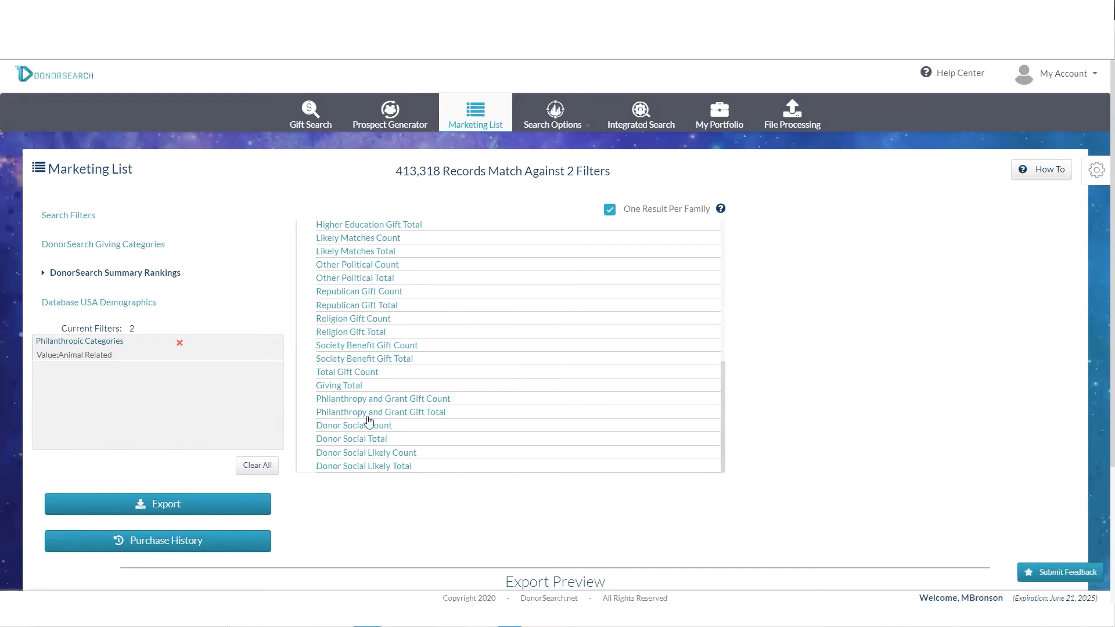
pyautogui.scroll(3, 370, 418)
pyautogui.scroll(3, 370, 418)
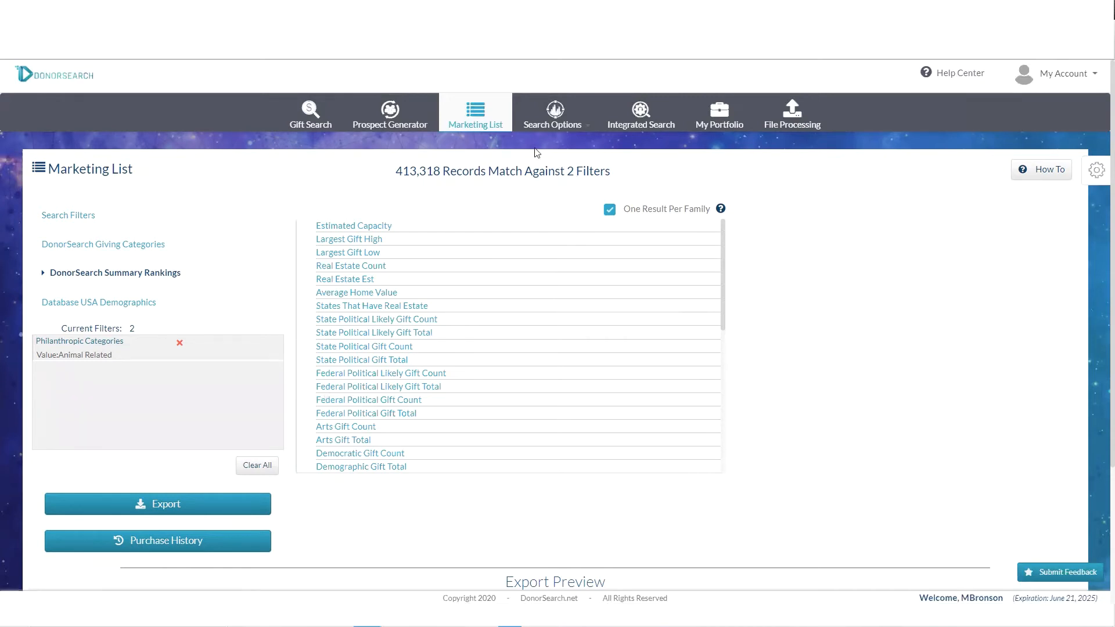
pyautogui.click(562, 111)
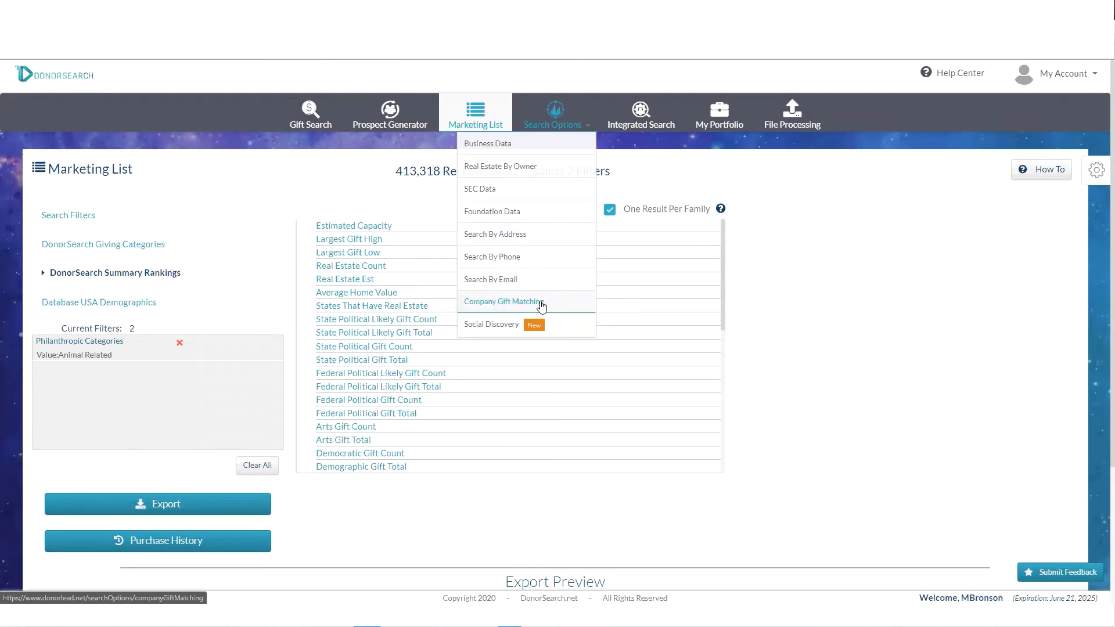
pyautogui.click(542, 304)
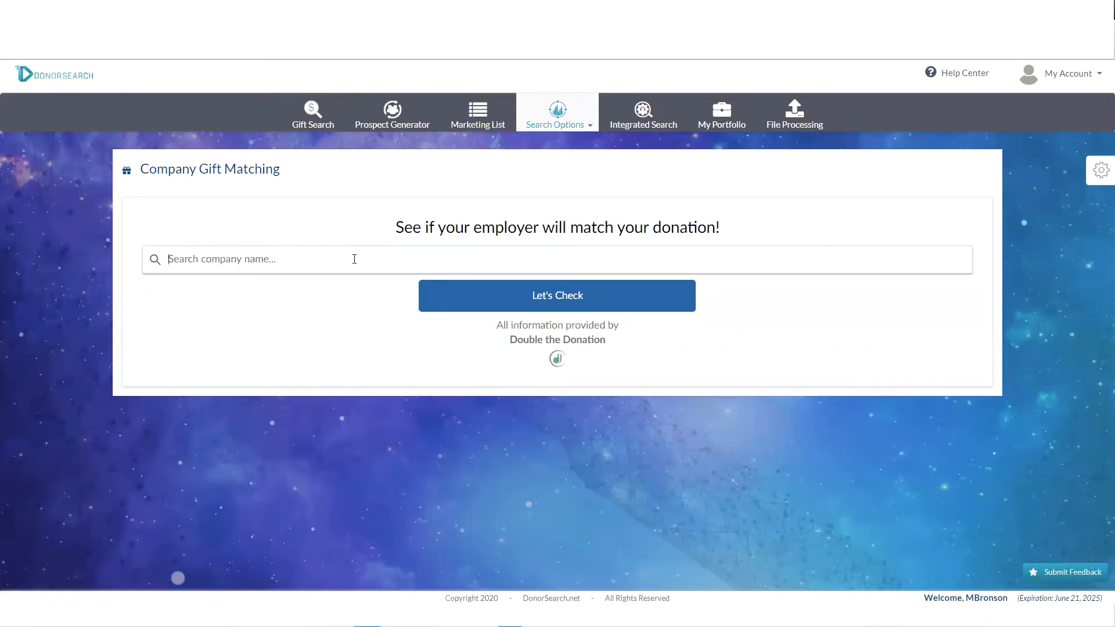
pyautogui.write('cok')
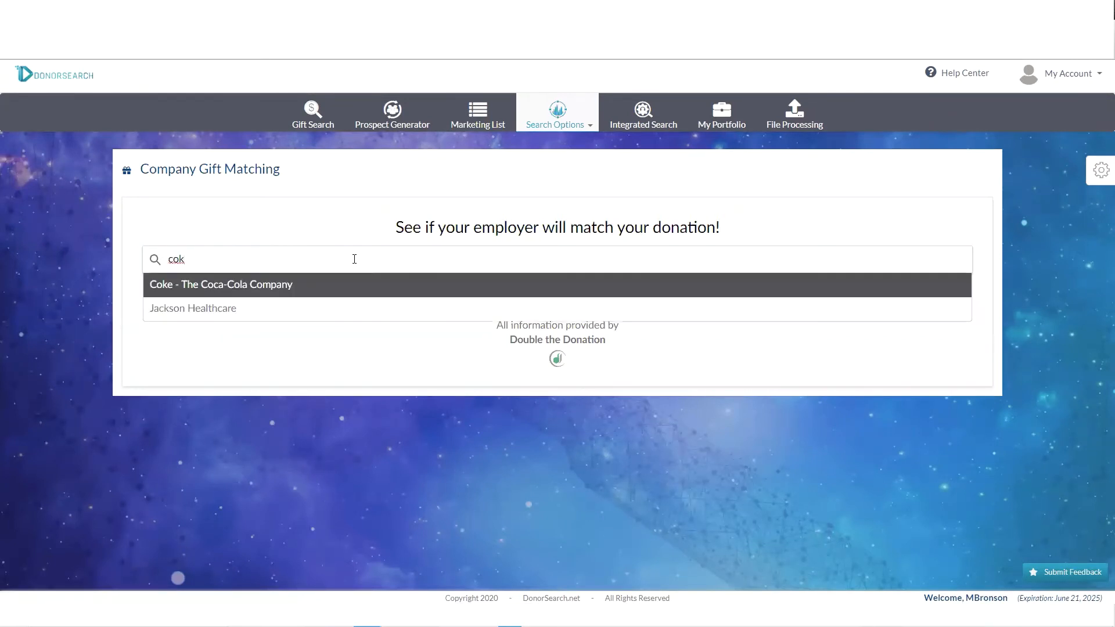
pyautogui.write('w')
pyautogui.write('e')
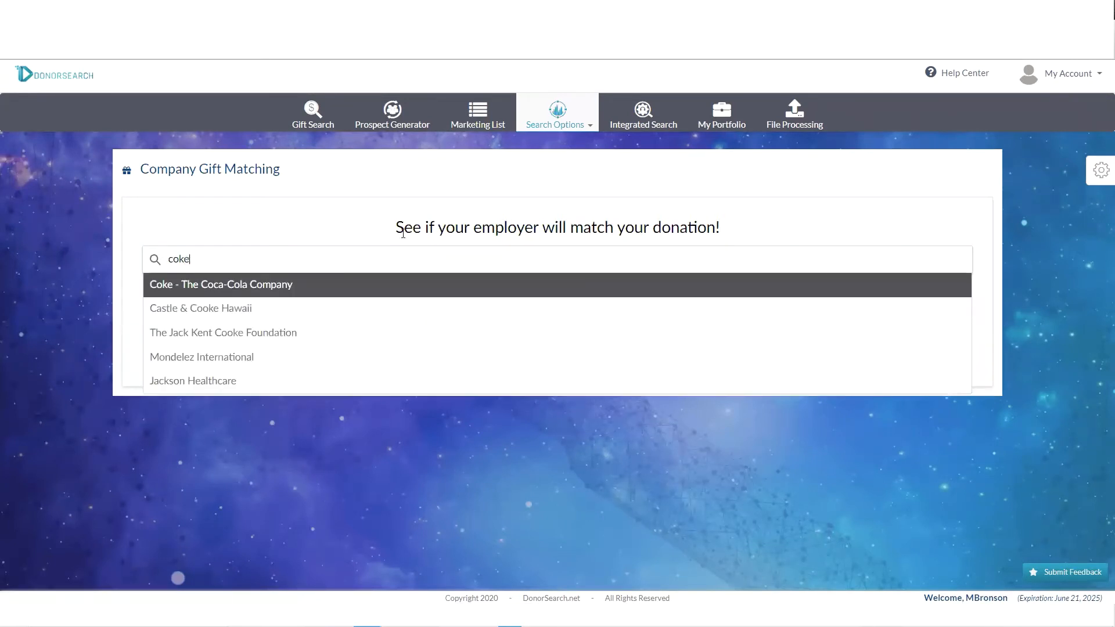
pyautogui.click(290, 287)
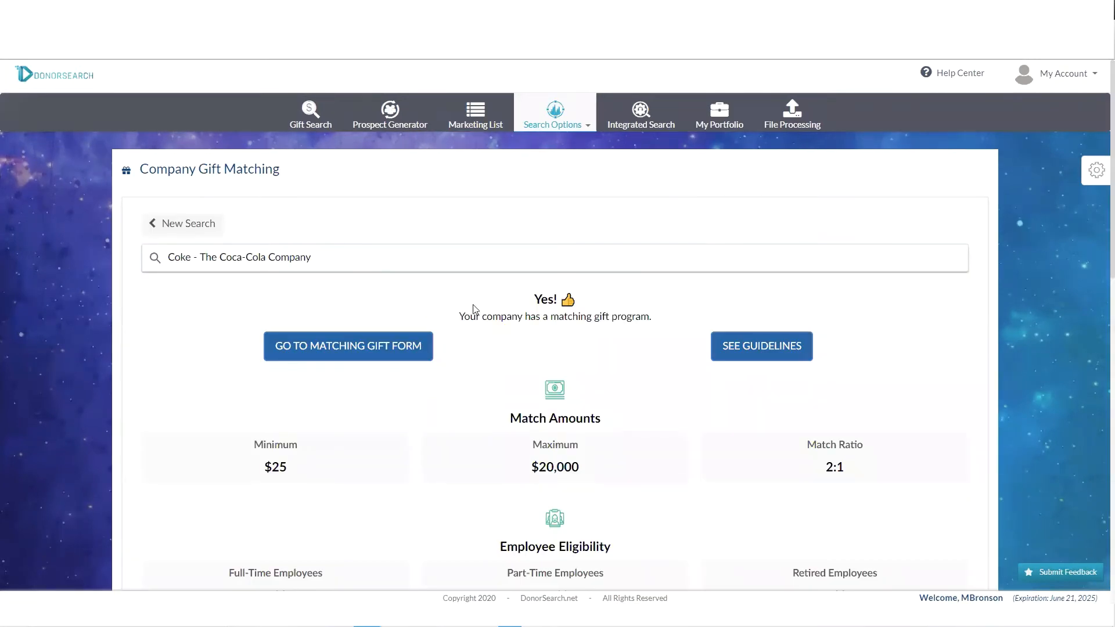
pyautogui.scroll(-1, 476, 349)
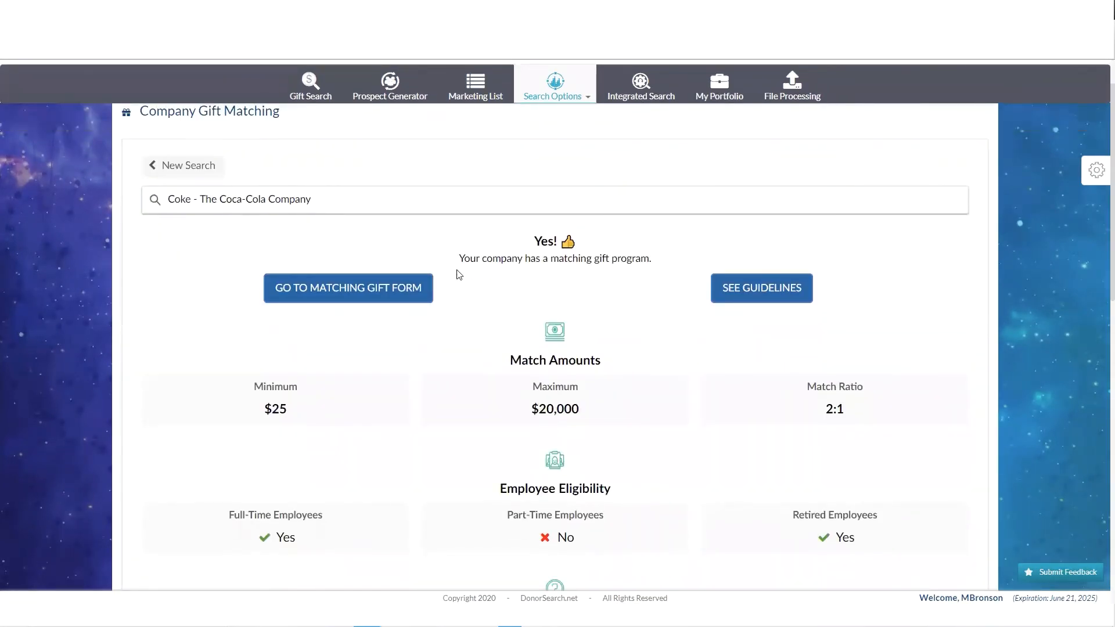
pyautogui.scroll(-1, 473, 290)
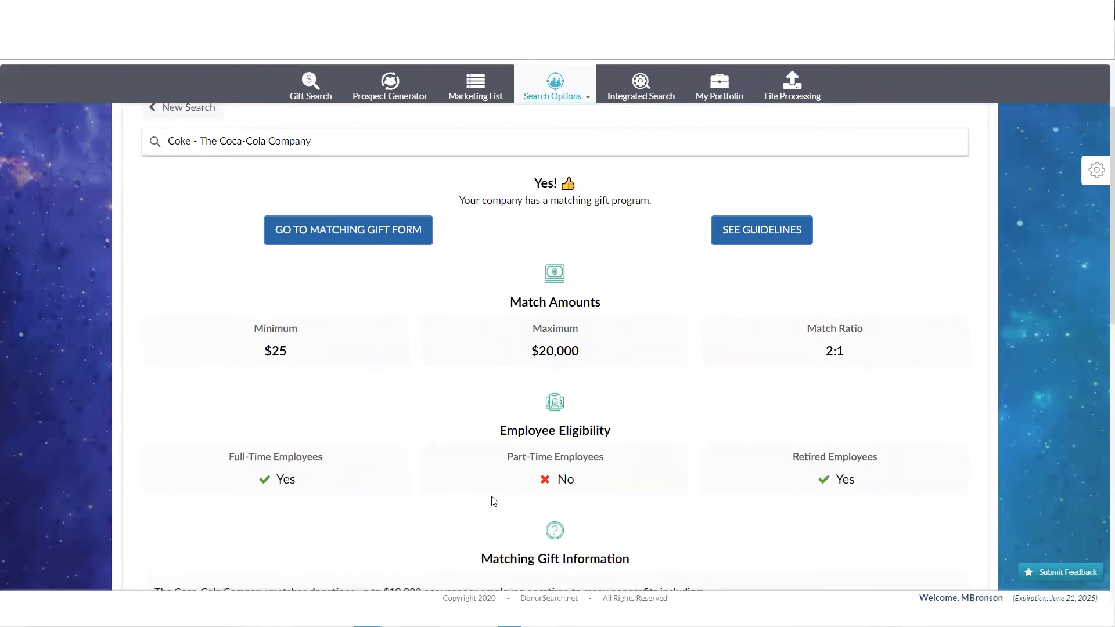
pyautogui.scroll(-1, 493, 500)
pyautogui.moveTo(812, 297); pyautogui.dragTo(871, 292)
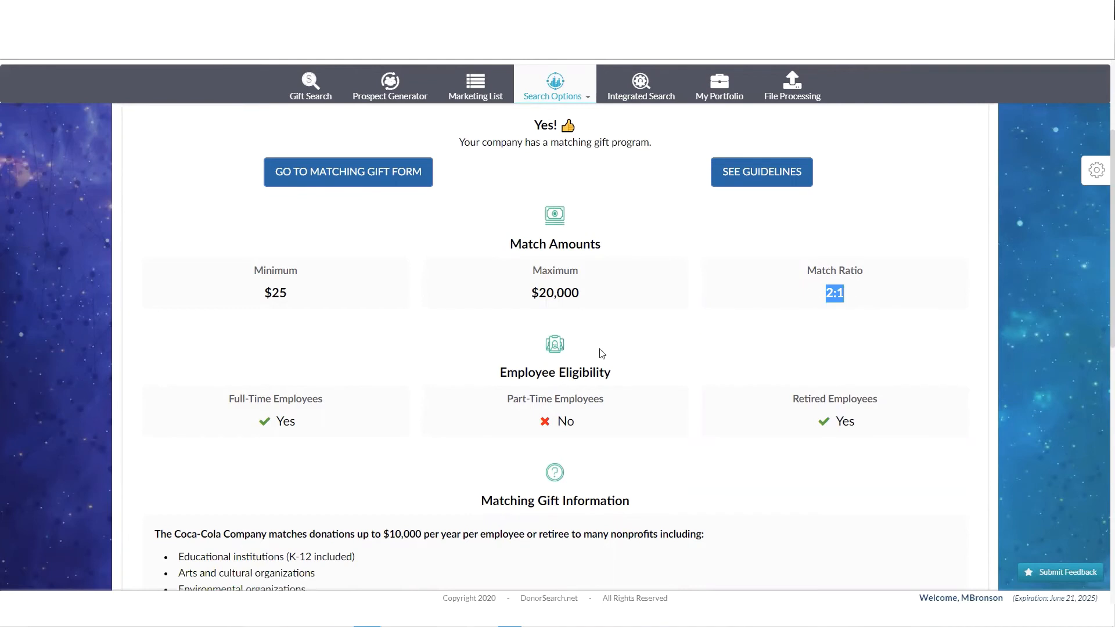
pyautogui.scroll(1, 598, 350)
pyautogui.scroll(2, 598, 350)
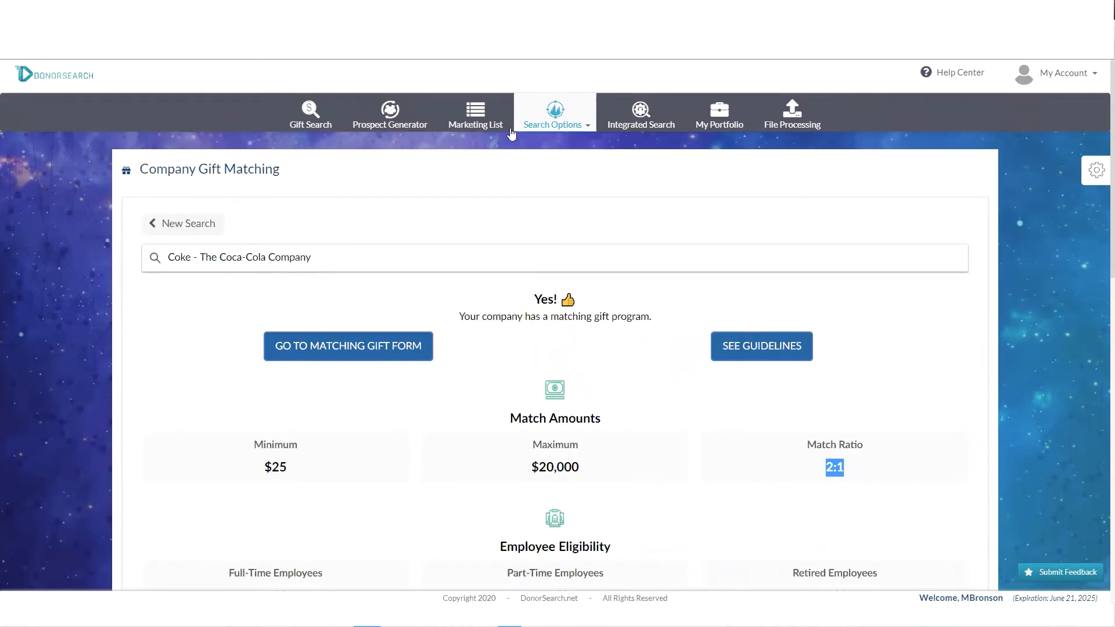
# - Open the Social Discovery search and enter the contact's e-mail address in the Email field
pyautogui.click(561, 123)
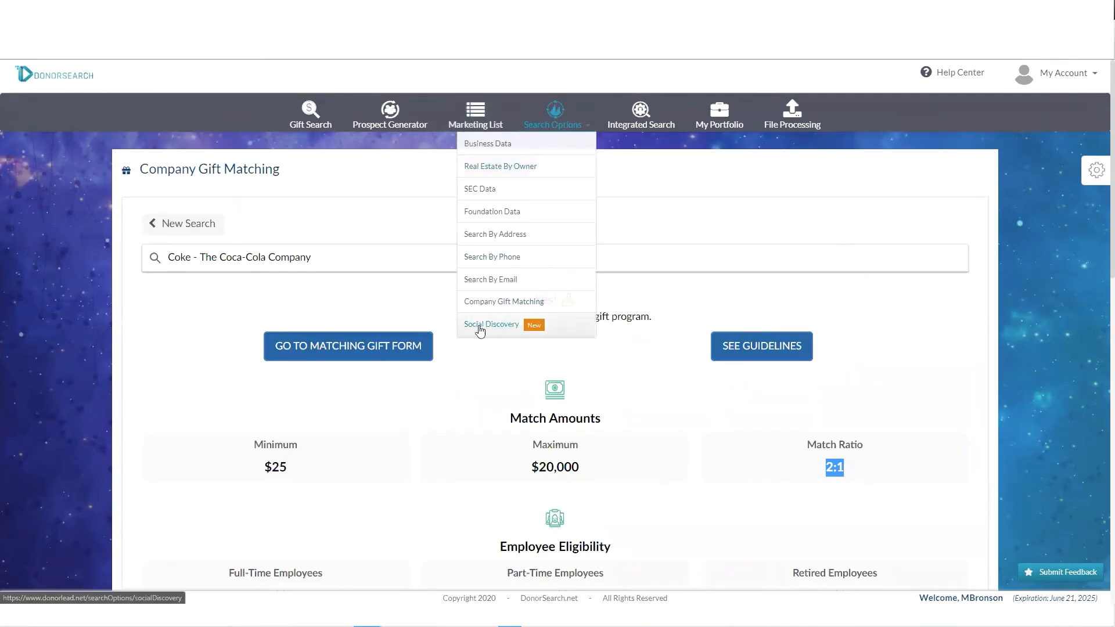
pyautogui.click(504, 331)
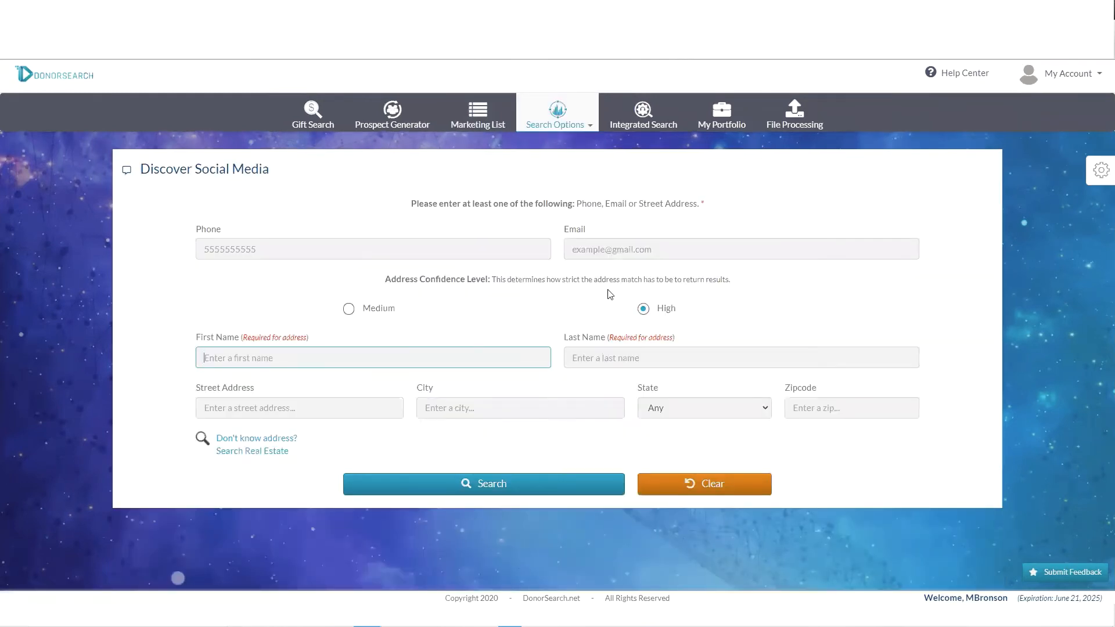
pyautogui.click(615, 251)
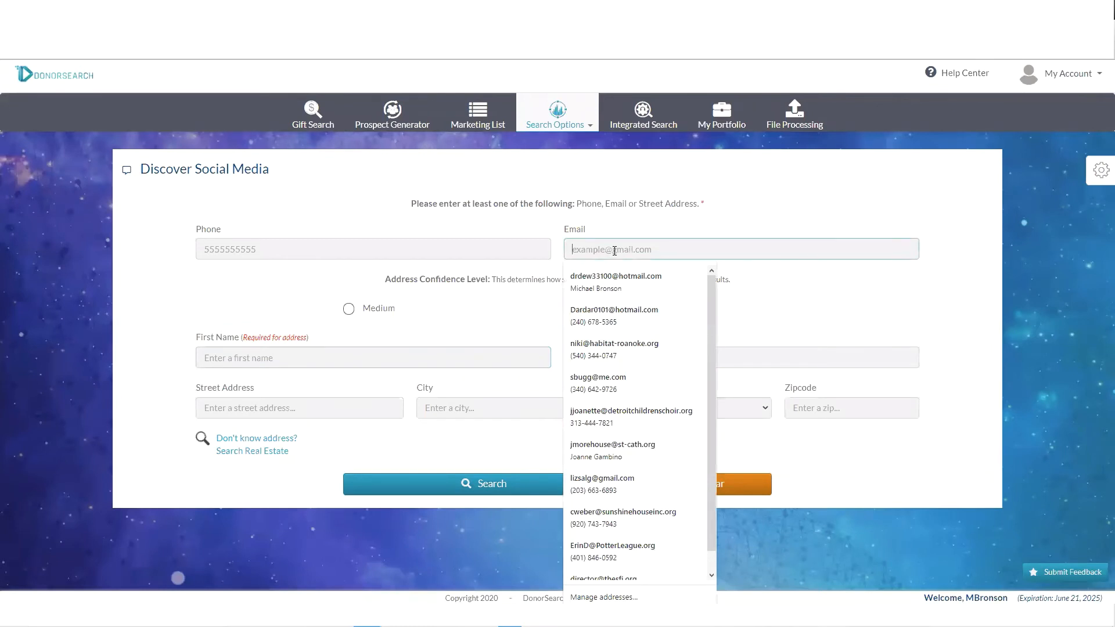
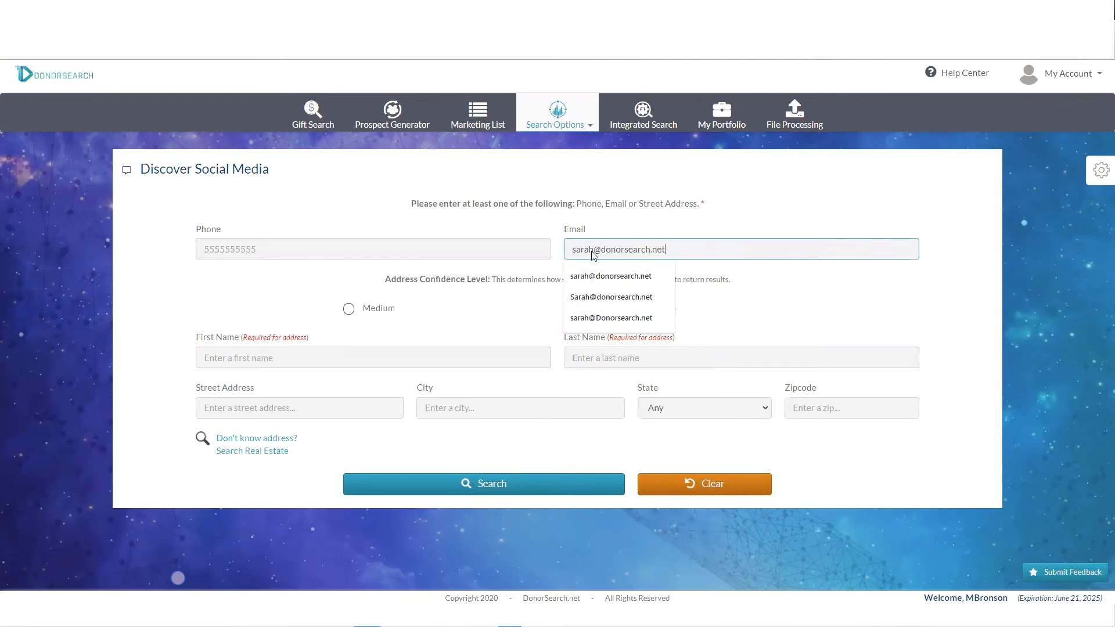
pyautogui.click(751, 297)
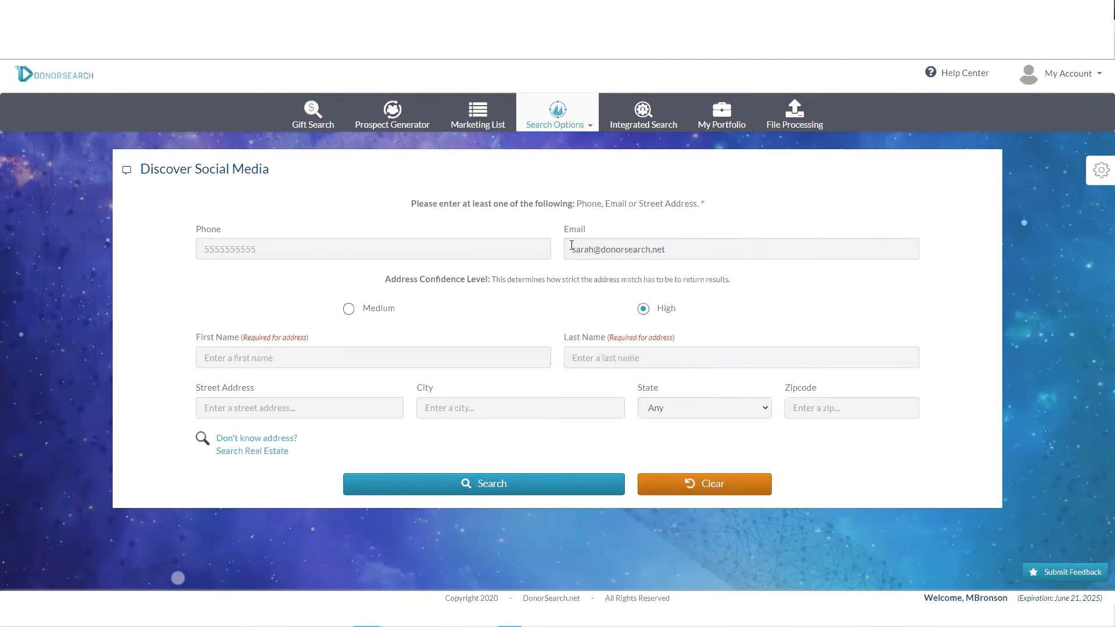
pyautogui.click(571, 246)
pyautogui.click(749, 301)
pyautogui.click(694, 250)
pyautogui.click(729, 286)
# - Run the e-mail search and highlight the Total followers count and the profile biography
pyautogui.click(516, 484)
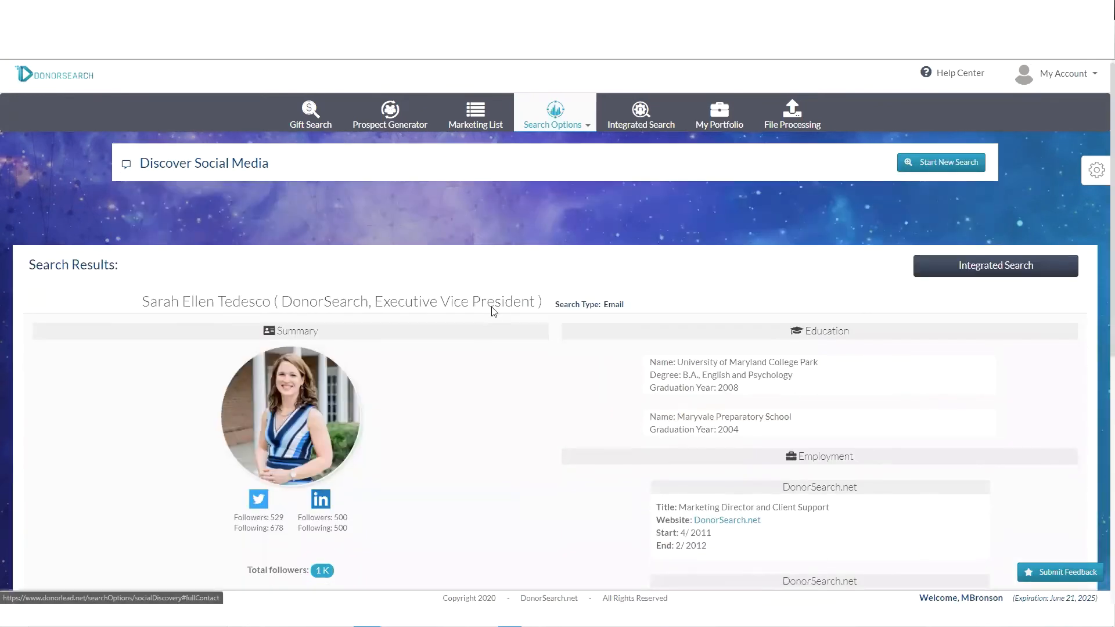
pyautogui.scroll(-2, 493, 311)
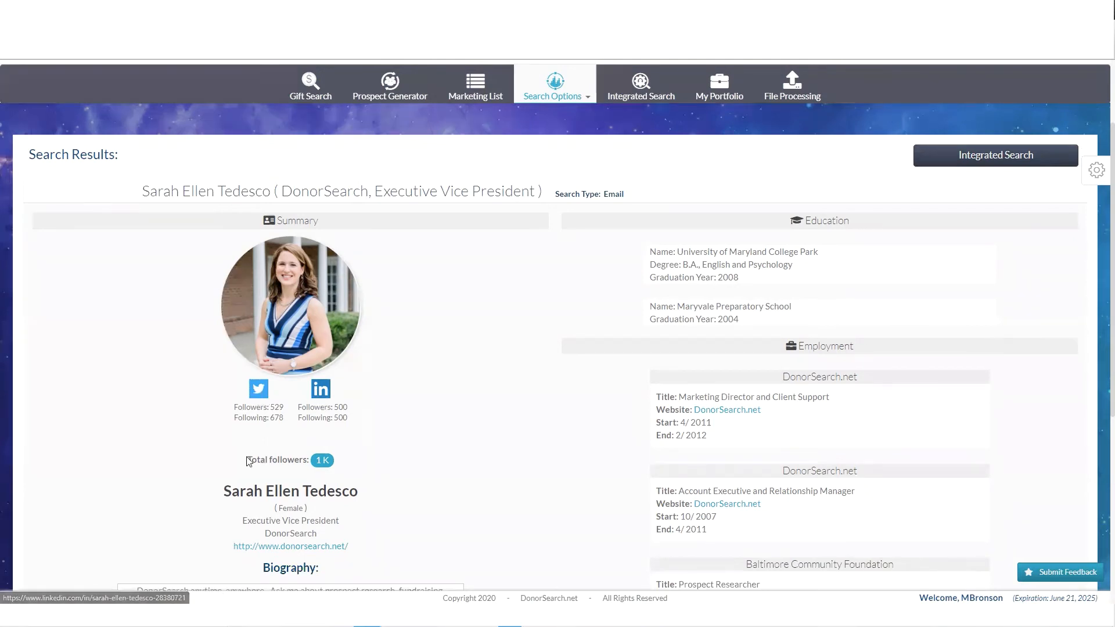
pyautogui.moveTo(247, 460); pyautogui.dragTo(397, 463)
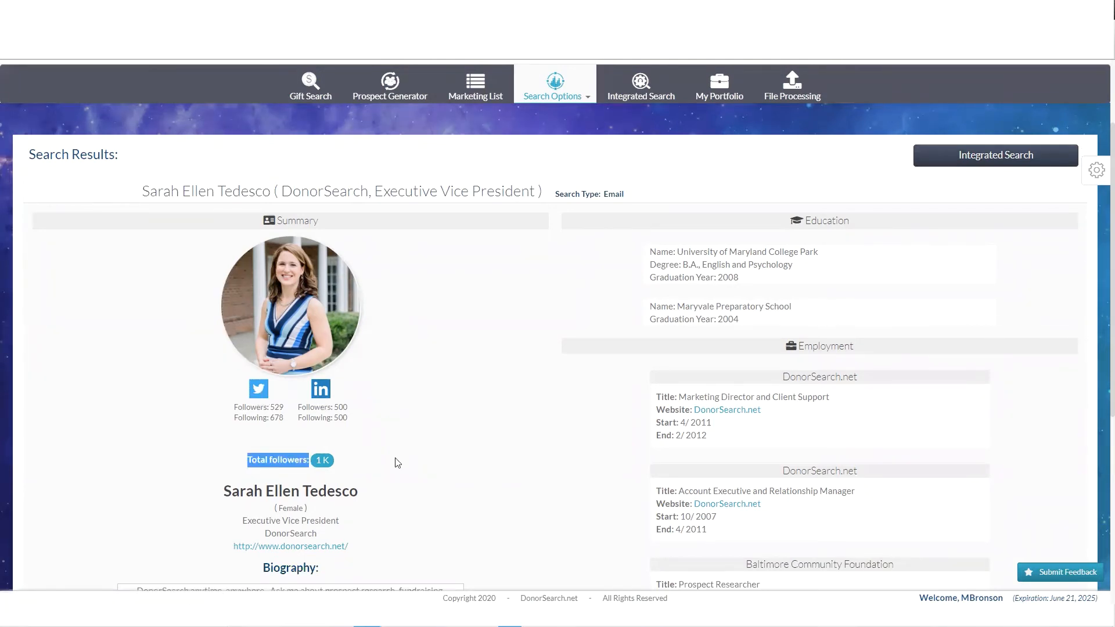
pyautogui.click(397, 462)
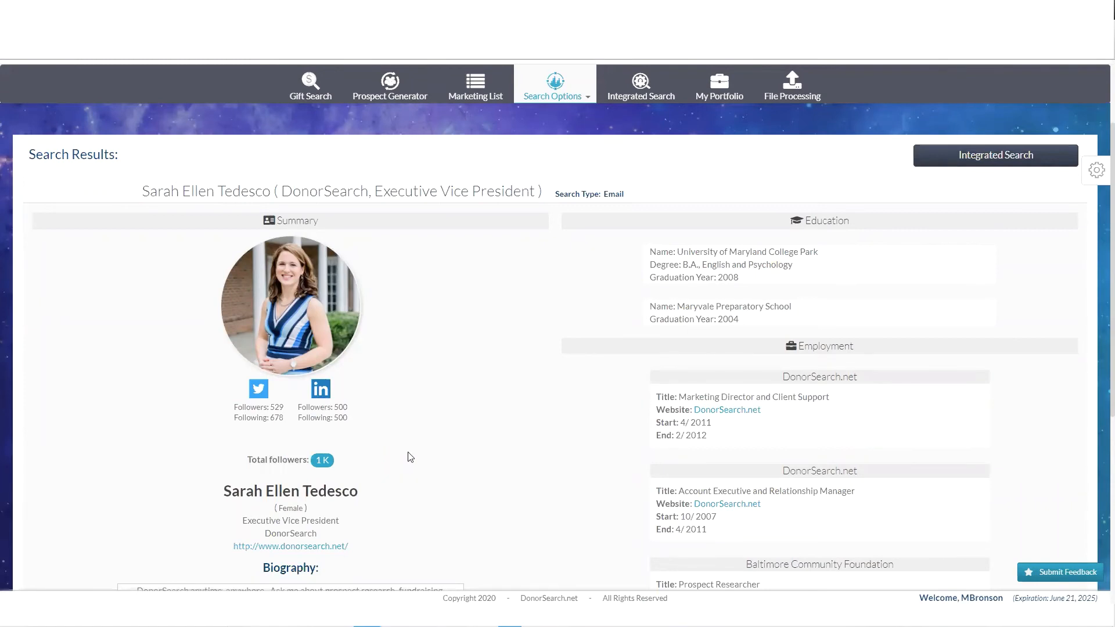
pyautogui.scroll(-3, 401, 447)
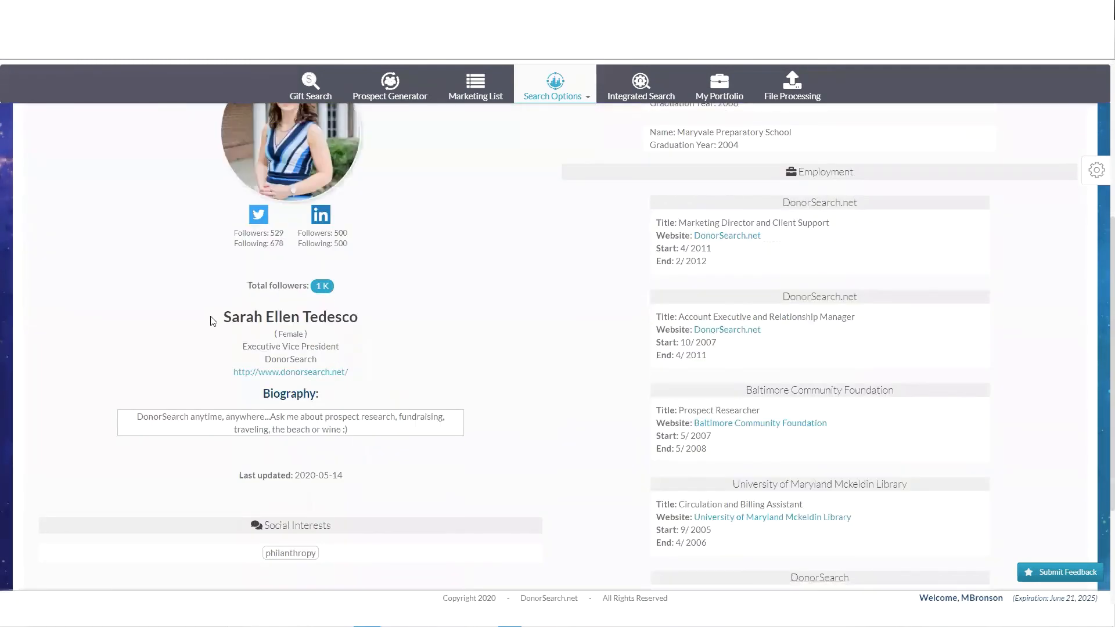
pyautogui.moveTo(216, 317); pyautogui.dragTo(364, 448)
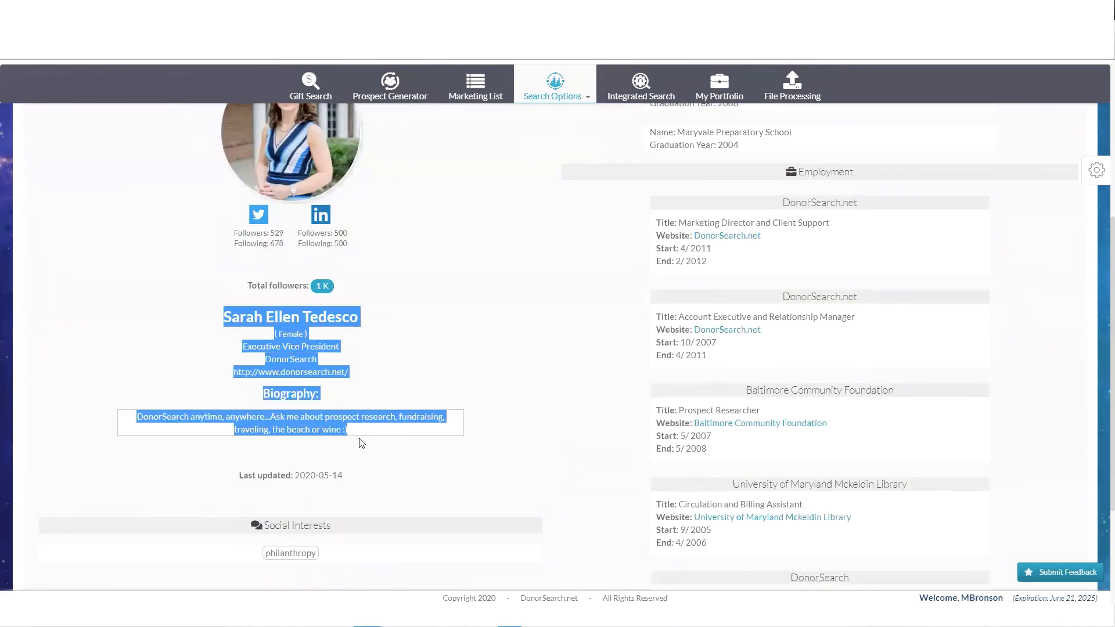
pyautogui.click(396, 470)
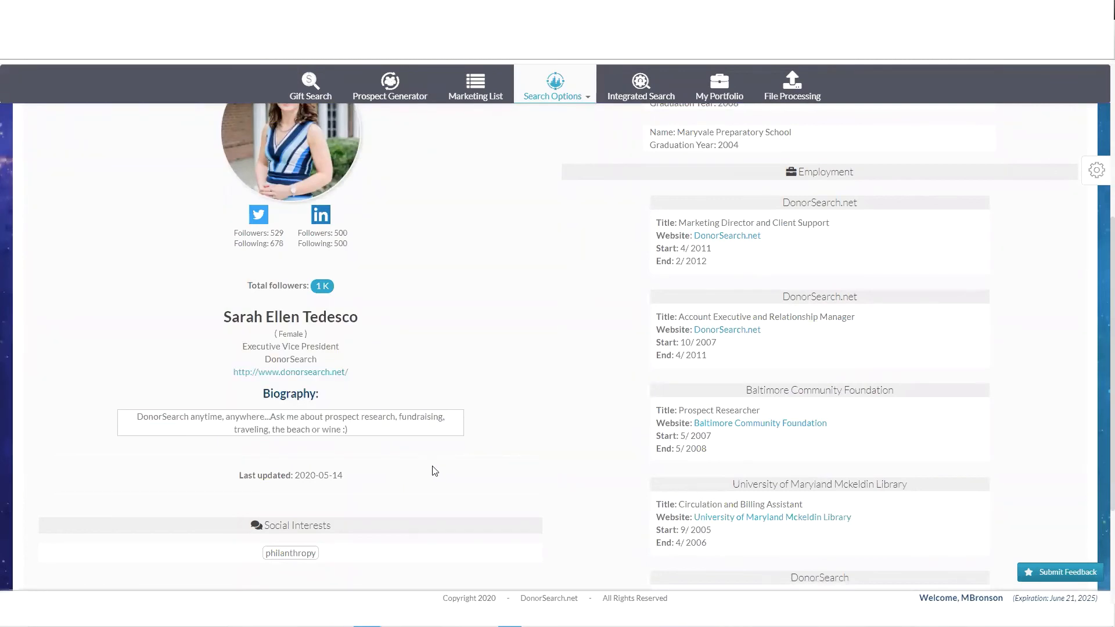
# - Highlight the Education and Employment section headings in the profile results
pyautogui.scroll(2, 441, 472)
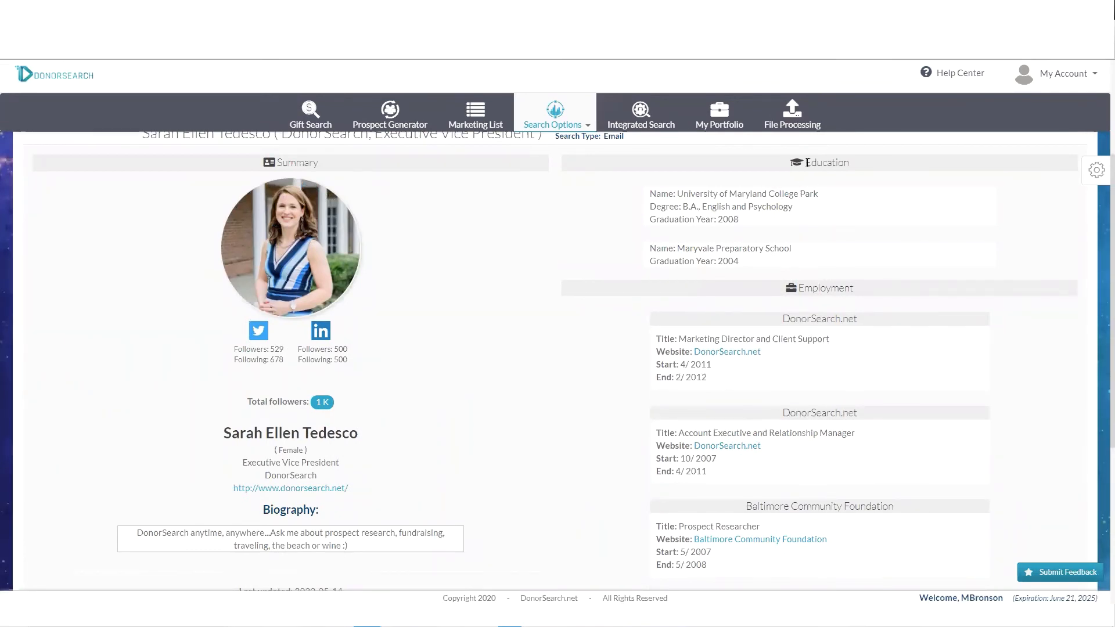
pyautogui.moveTo(805, 163); pyautogui.dragTo(868, 166)
pyautogui.moveTo(800, 287); pyautogui.dragTo(882, 293)
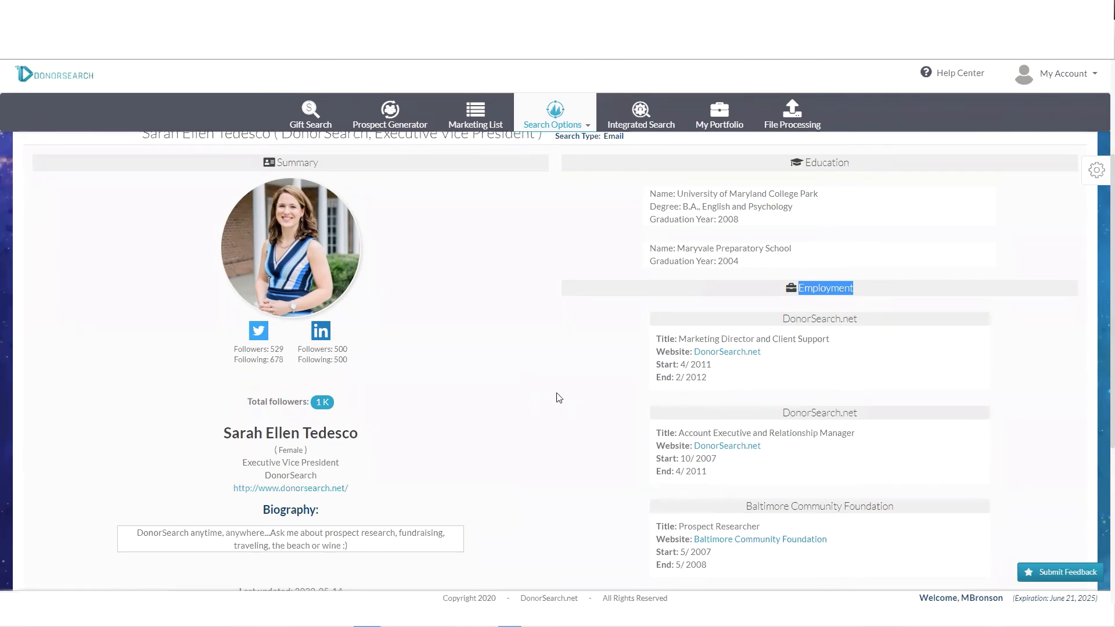
pyautogui.scroll(2, 487, 352)
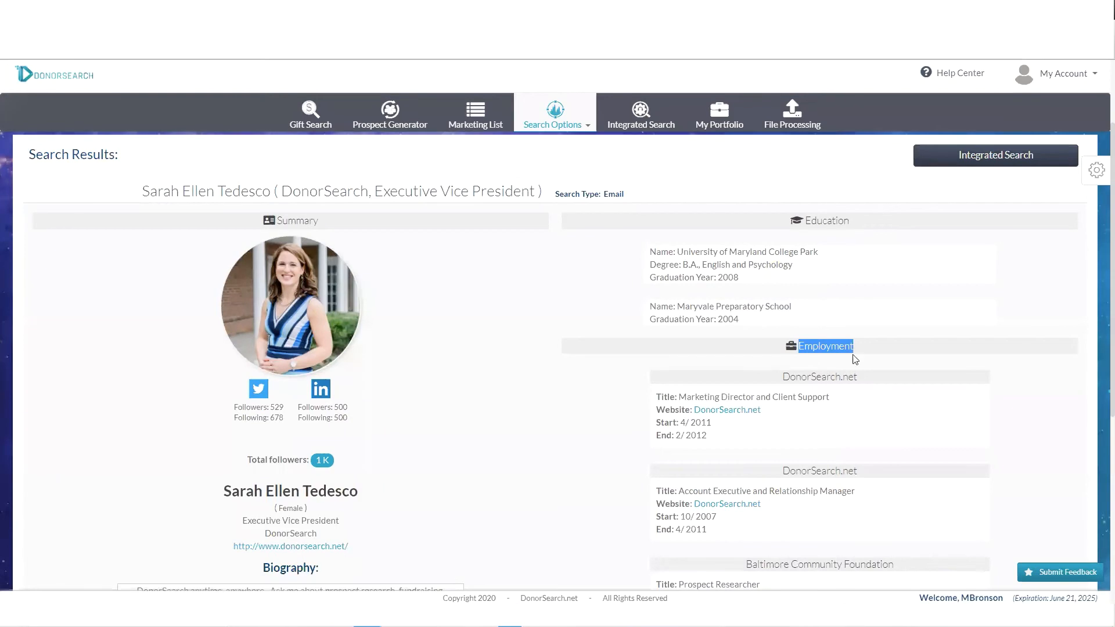
pyautogui.scroll(-2, 845, 339)
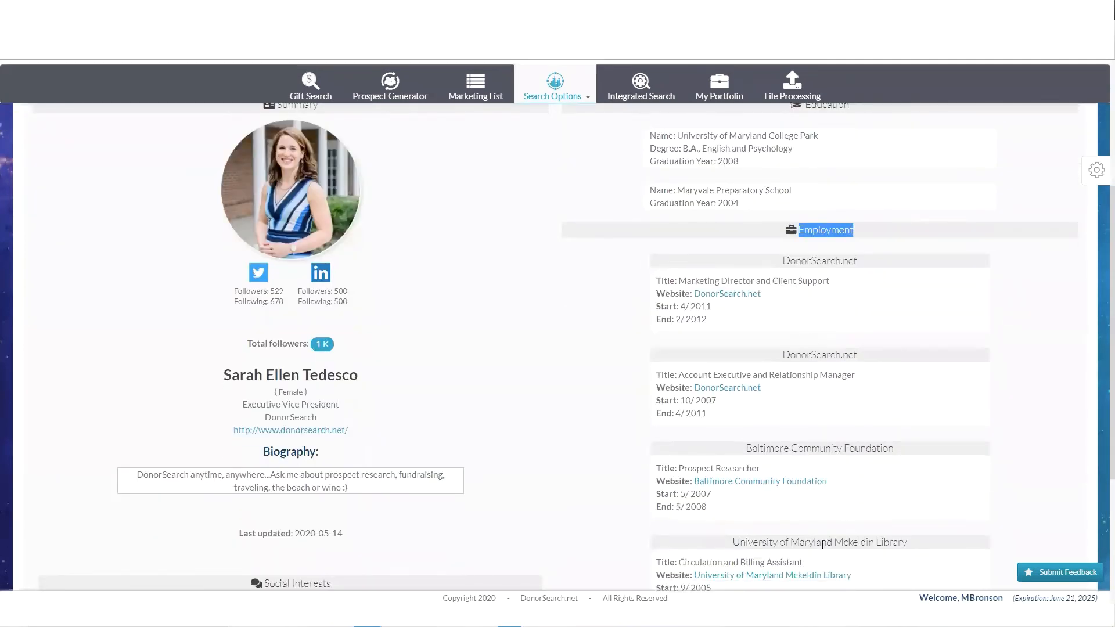
pyautogui.scroll(2, 821, 539)
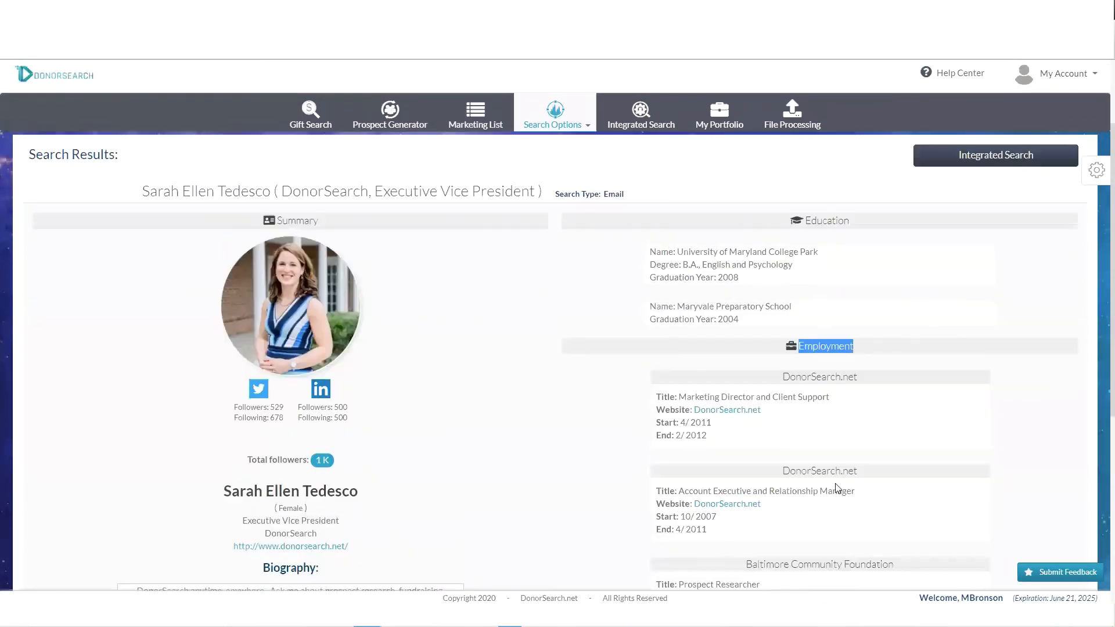
# - Return to Integrated Search and point out the required First Name, Last Name and State fields
pyautogui.click(647, 117)
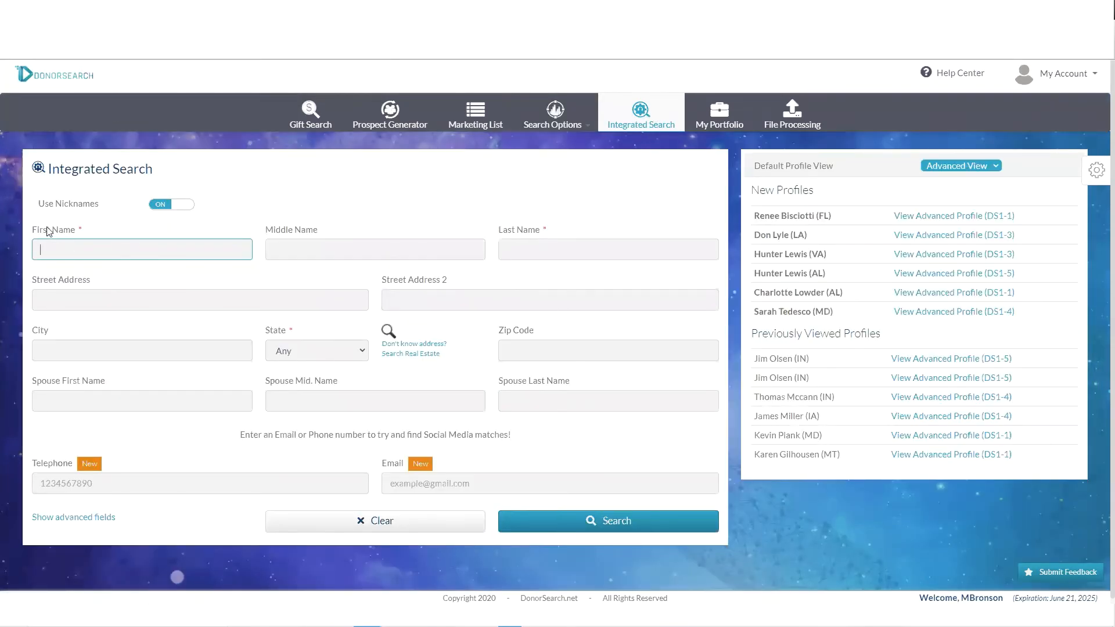
pyautogui.moveTo(34, 231); pyautogui.dragTo(85, 231)
pyautogui.moveTo(503, 232); pyautogui.dragTo(546, 232)
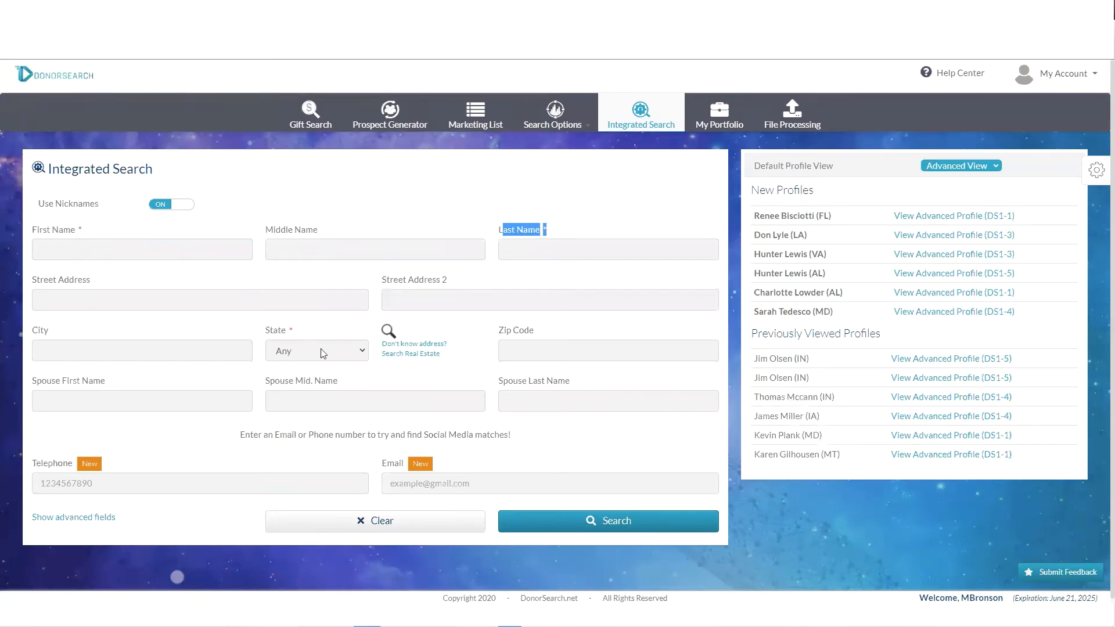
pyautogui.moveTo(284, 330); pyautogui.dragTo(255, 329)
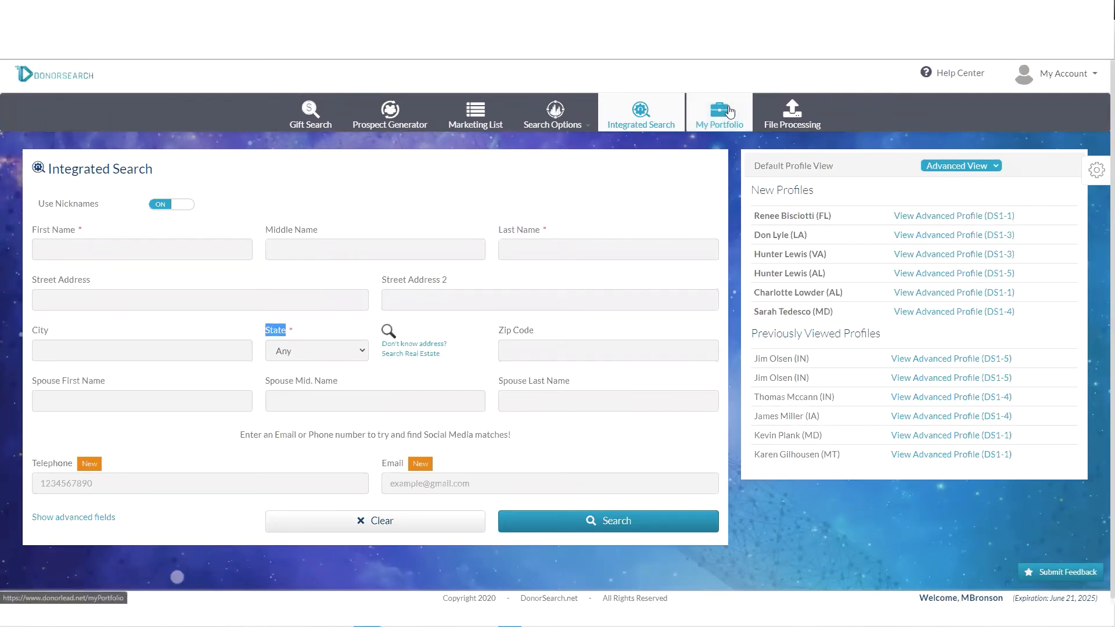
pyautogui.click(729, 111)
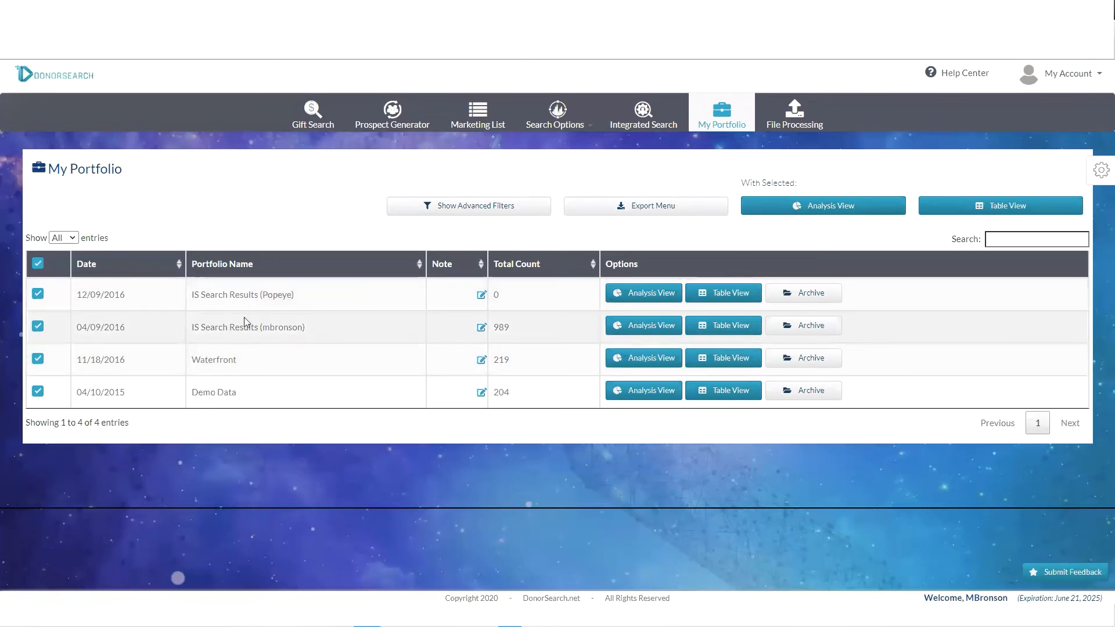
pyautogui.moveTo(192, 329); pyautogui.dragTo(315, 331)
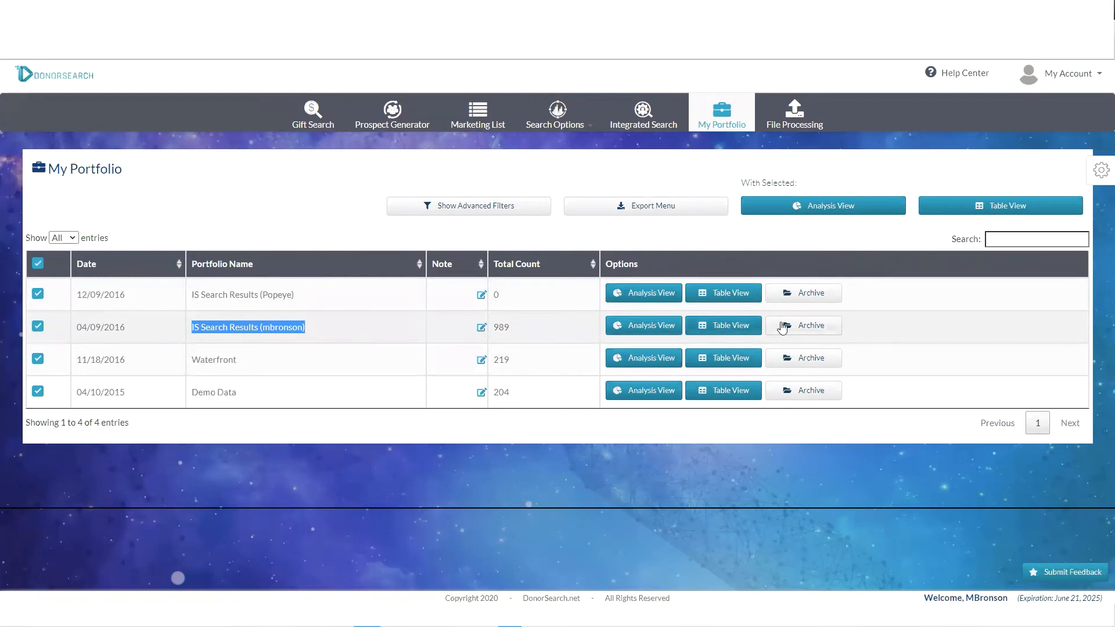
pyautogui.click(735, 392)
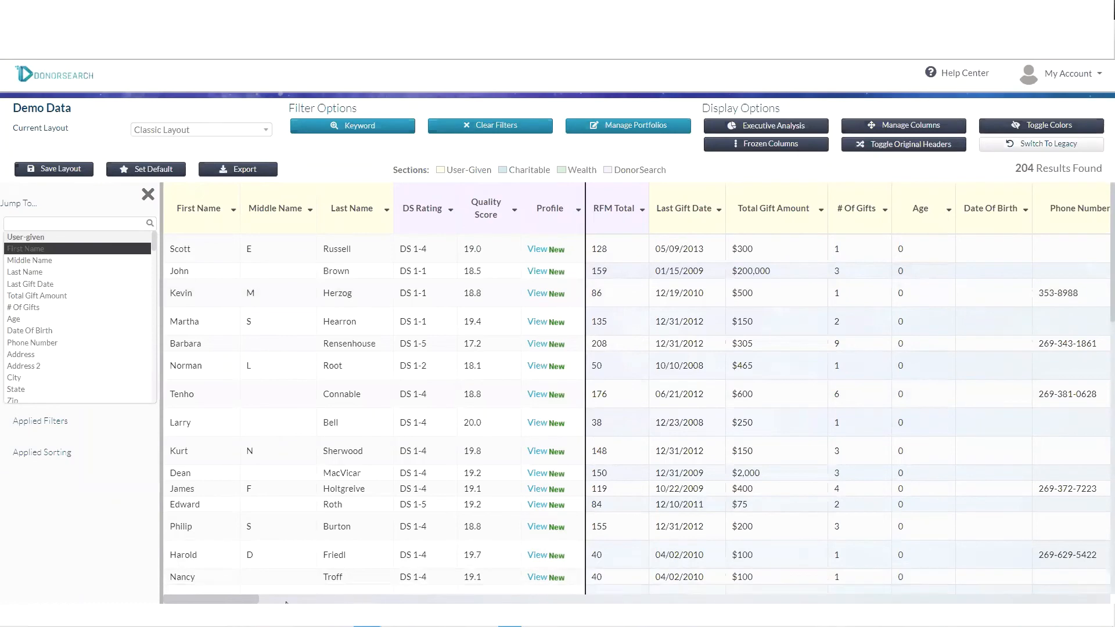
pyautogui.moveTo(216, 599); pyautogui.dragTo(669, 602)
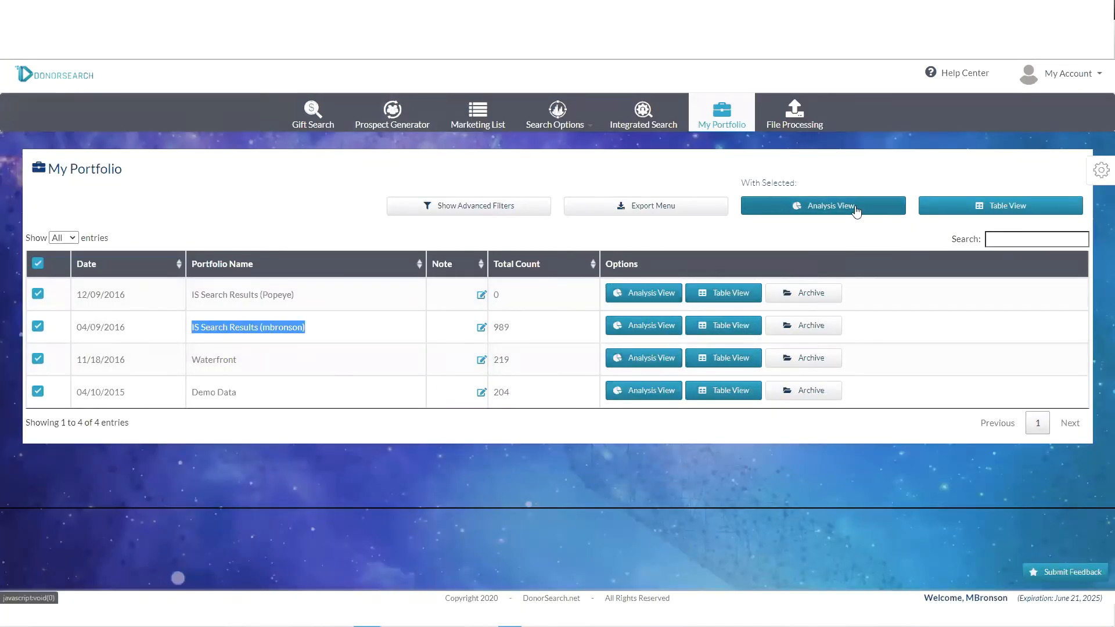
# - Open the Demo Data Executive Analysis and highlight the DS Ratings Breakdown title
pyautogui.click(650, 397)
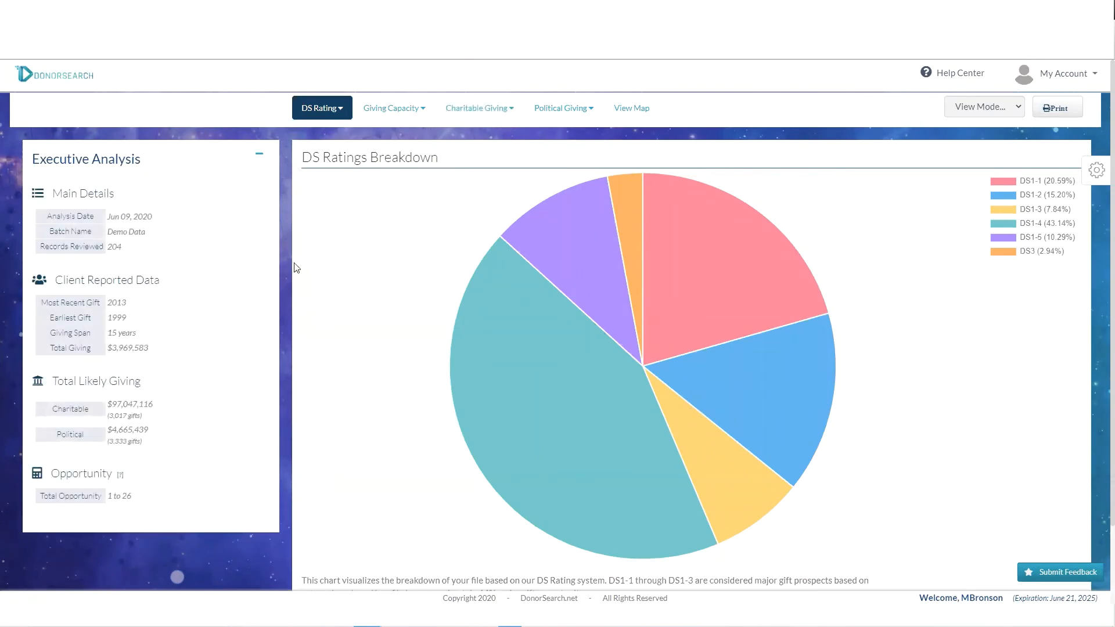
pyautogui.moveTo(314, 159); pyautogui.dragTo(439, 160)
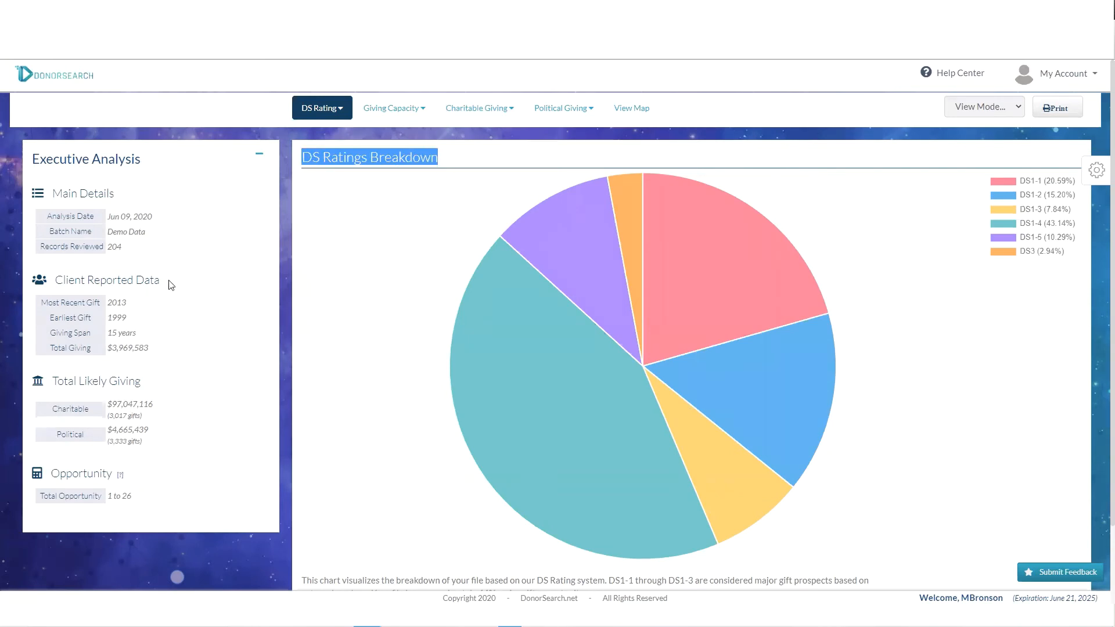
pyautogui.click(106, 246)
# - Highlight the 204 records, $3,969,583 total giving, likely giving totals and opportunity range figures
pyautogui.moveTo(107, 246); pyautogui.dragTo(138, 268)
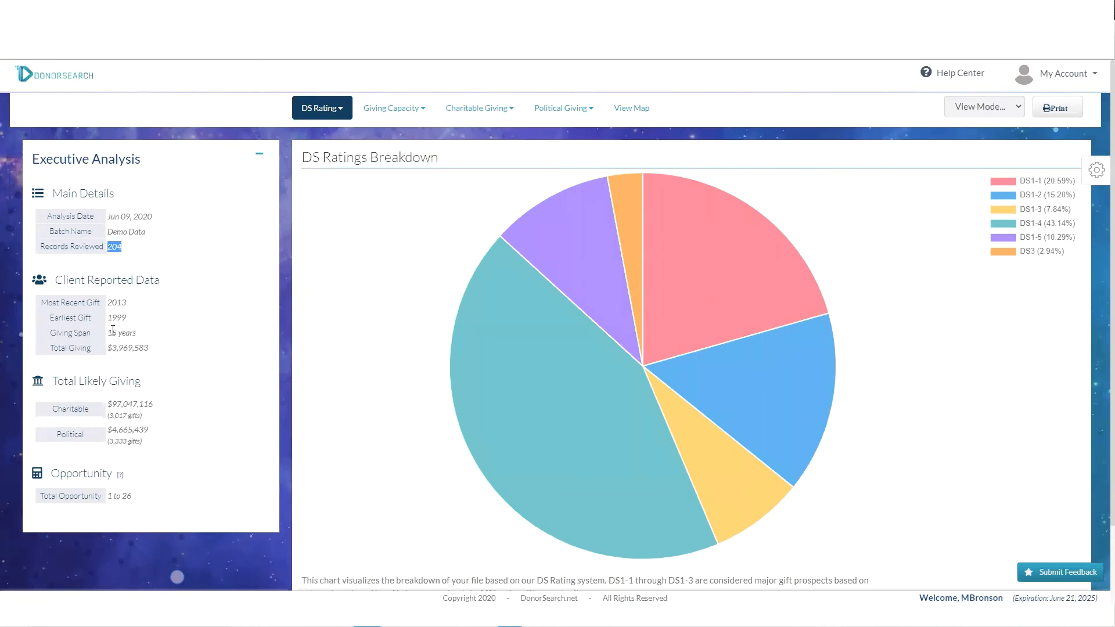
pyautogui.moveTo(108, 348); pyautogui.dragTo(150, 349)
pyautogui.moveTo(109, 403); pyautogui.dragTo(150, 441)
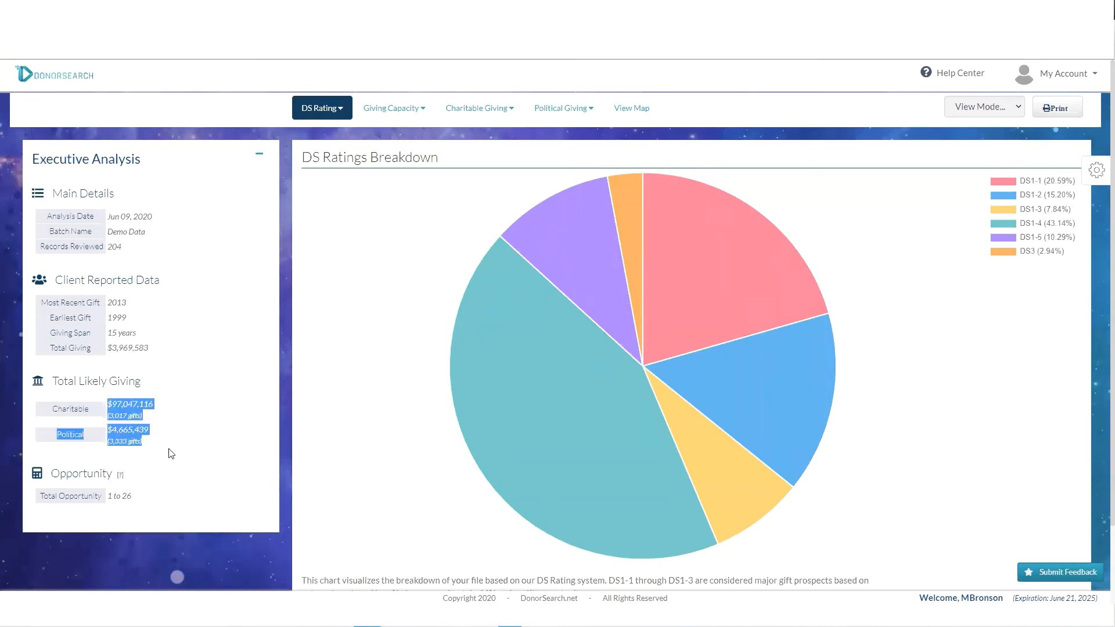
pyautogui.moveTo(109, 495); pyautogui.dragTo(180, 505)
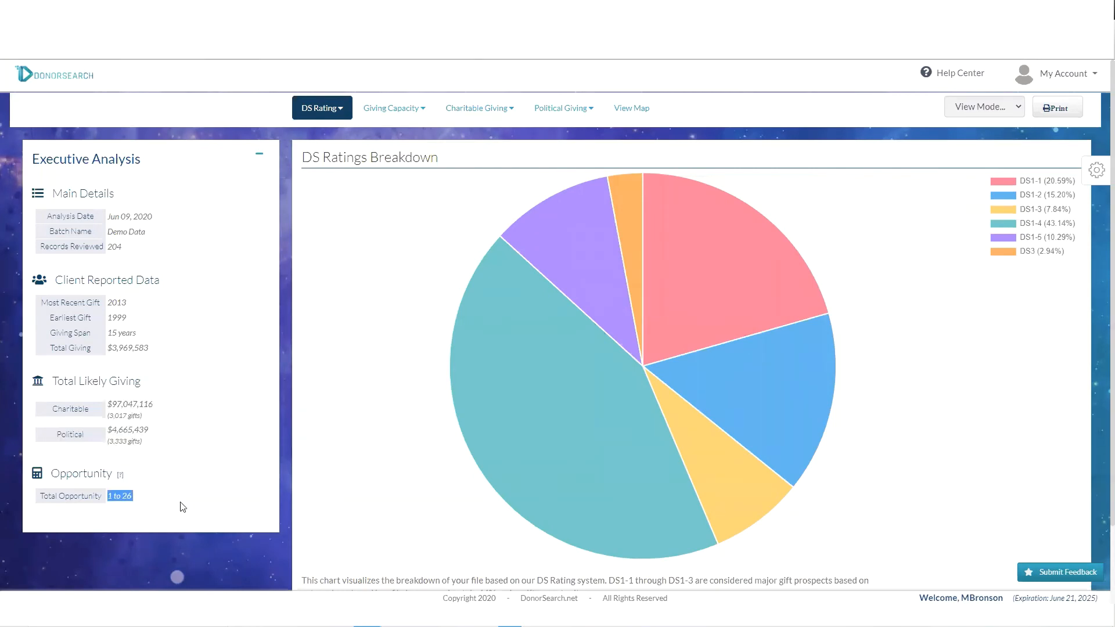
pyautogui.moveTo(720, 245)
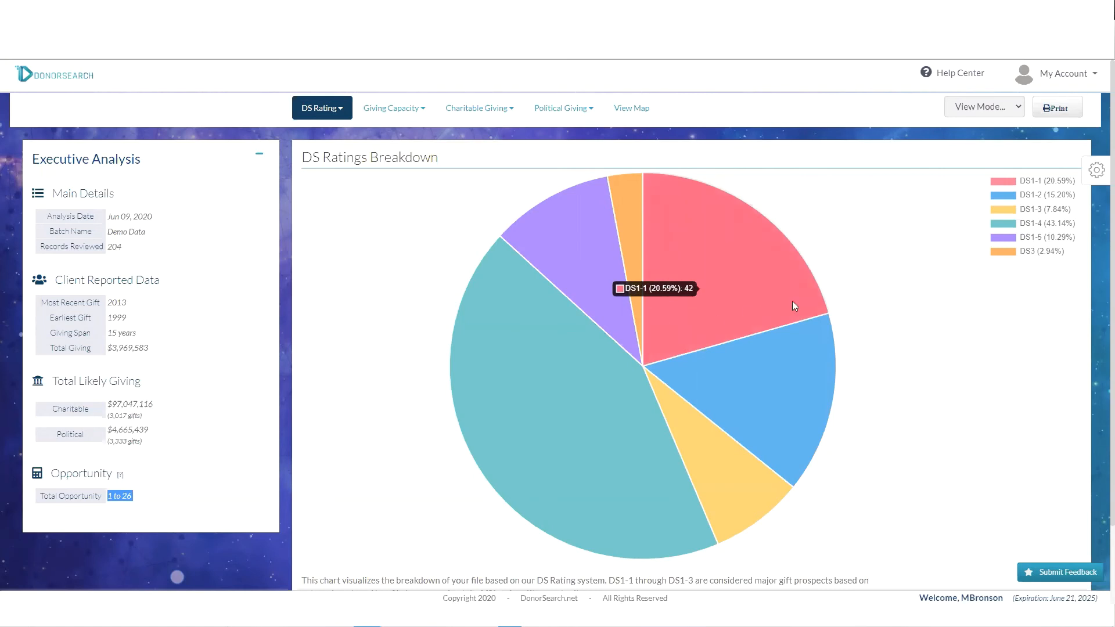
pyautogui.click(756, 286)
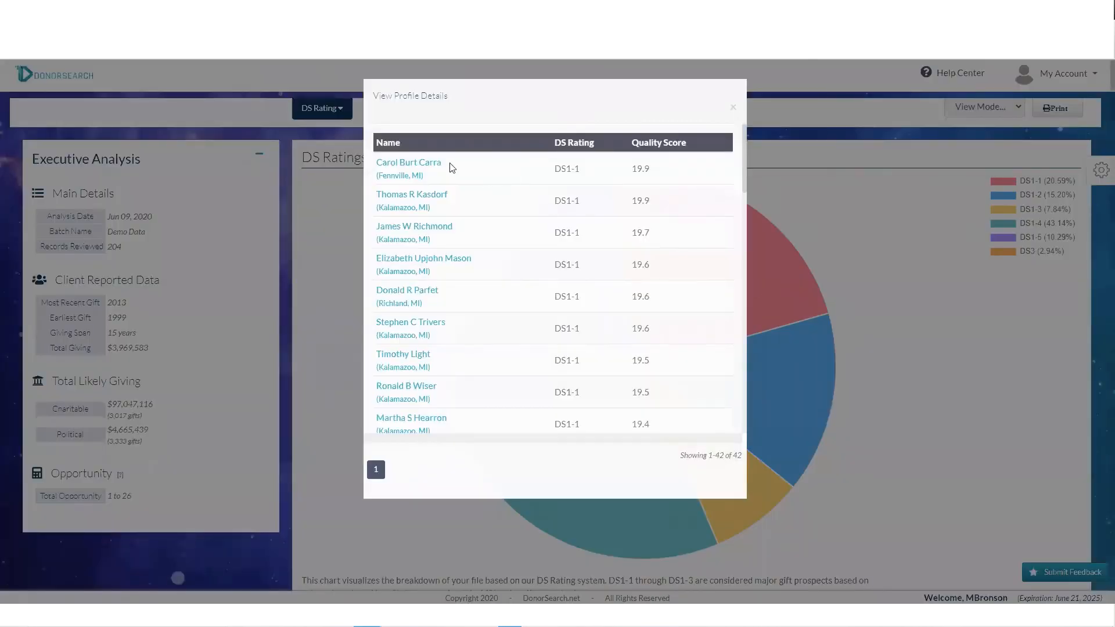
pyautogui.click(733, 108)
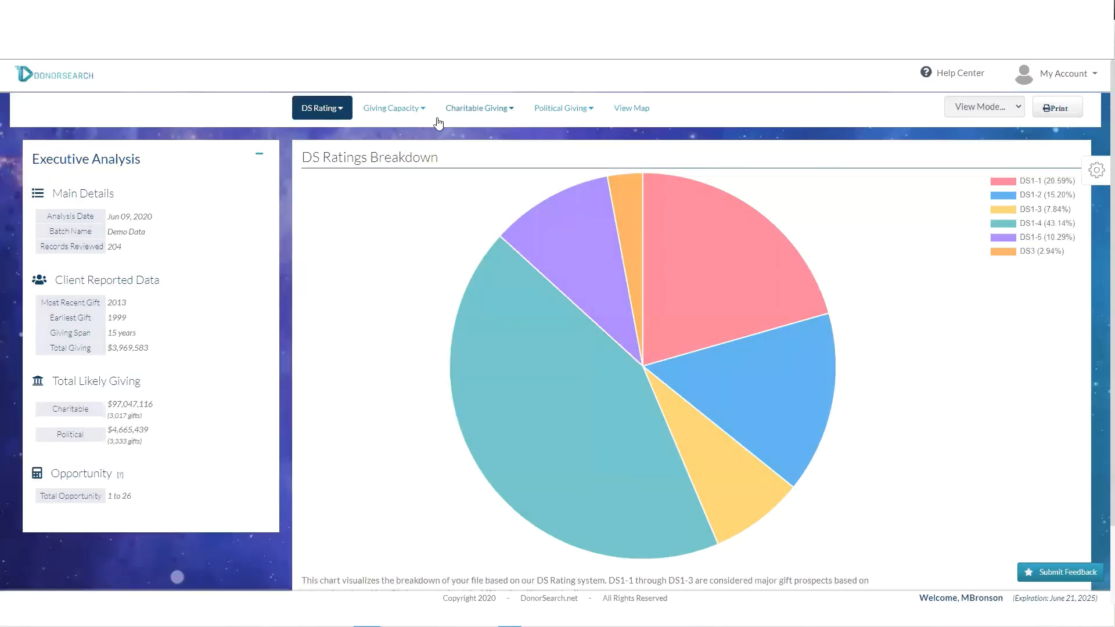
# - Show the Capacity Range chart, then the Largest Charitable Gifts by organization chart
pyautogui.click(393, 114)
pyautogui.click(363, 131)
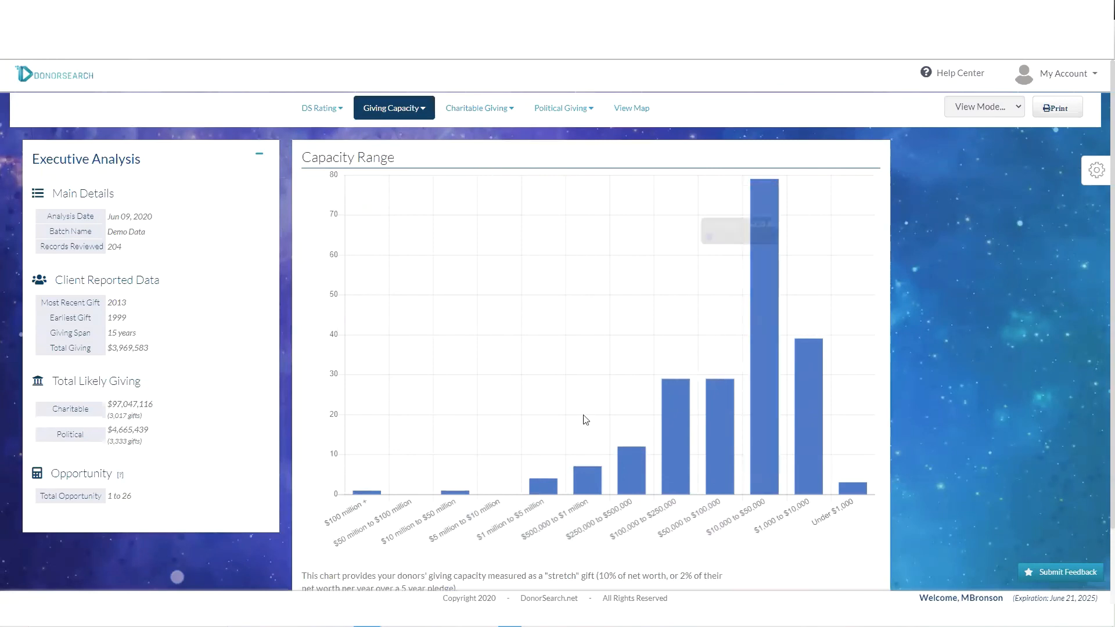
pyautogui.click(470, 105)
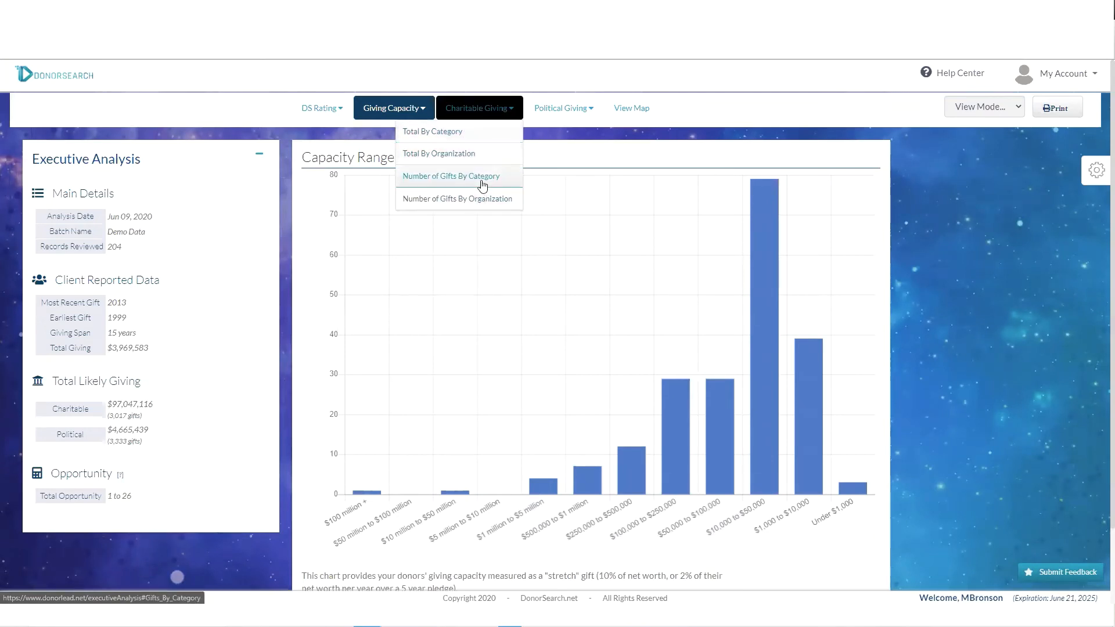
pyautogui.click(455, 155)
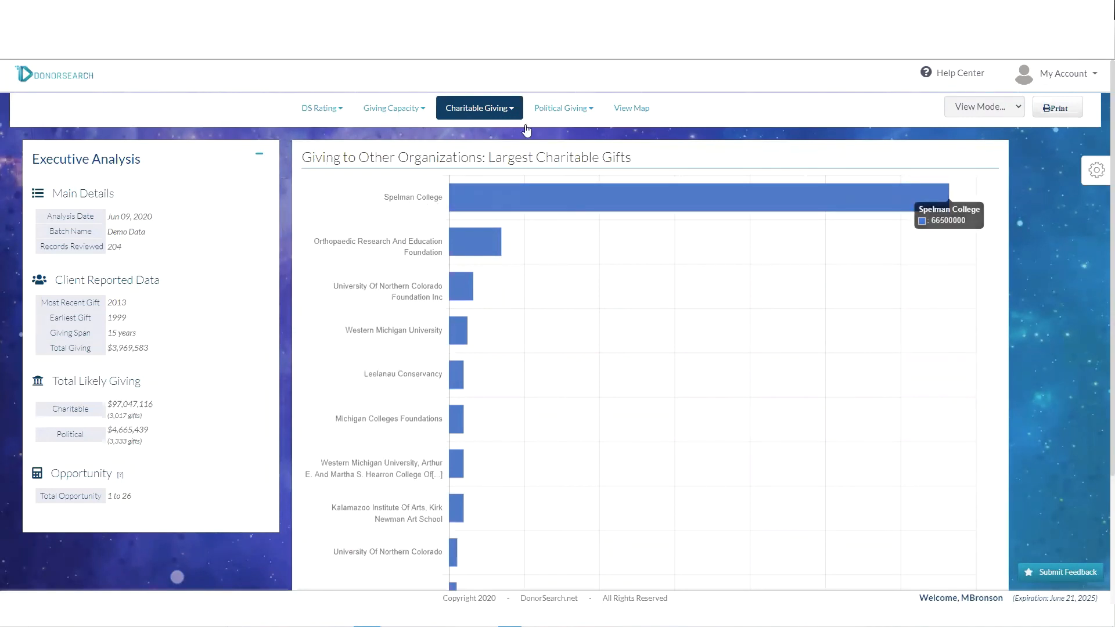
# - Switch the Charitable Giving chart to Number of Gifts By Organization
pyautogui.click(507, 113)
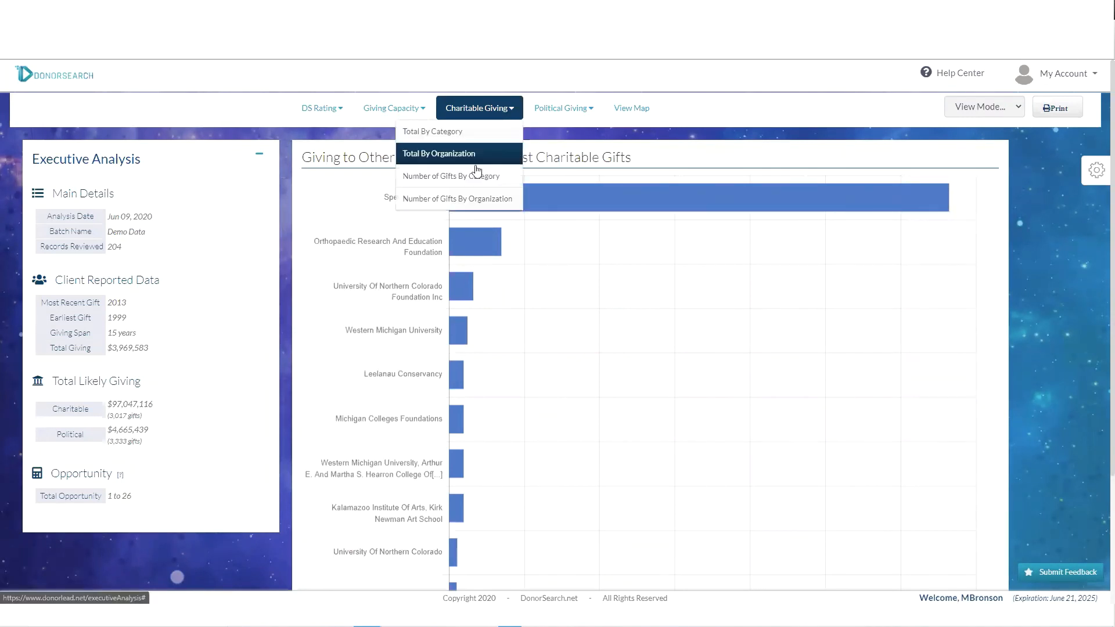
pyautogui.click(457, 199)
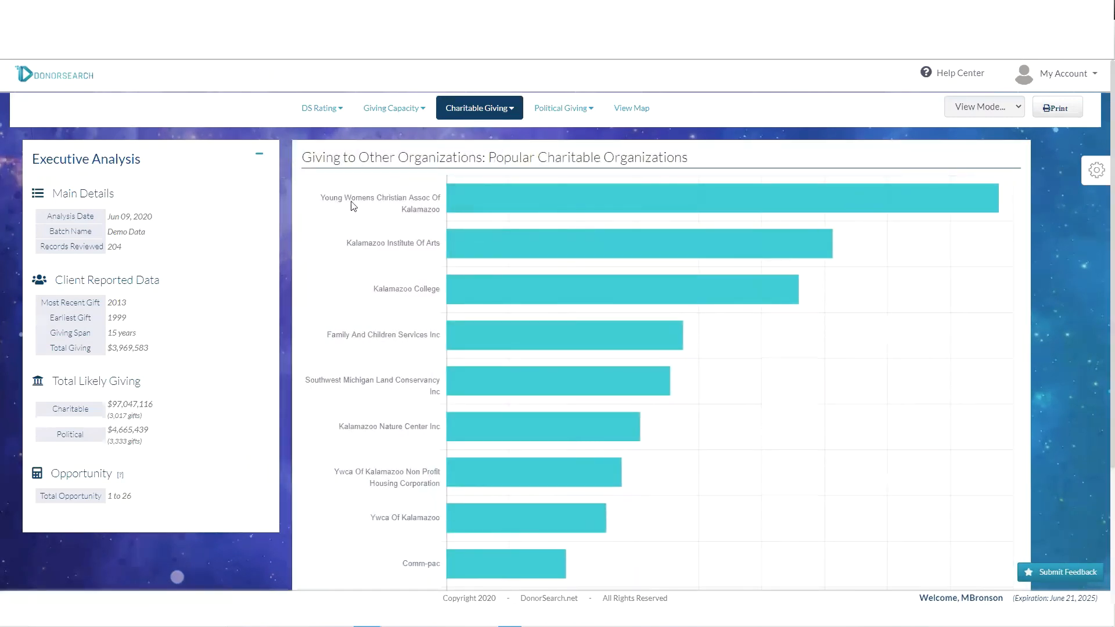
pyautogui.moveTo(599, 203)
# - Open the donor map, filter it to DS1-1 rated donors, and try Street View
pyautogui.click(641, 111)
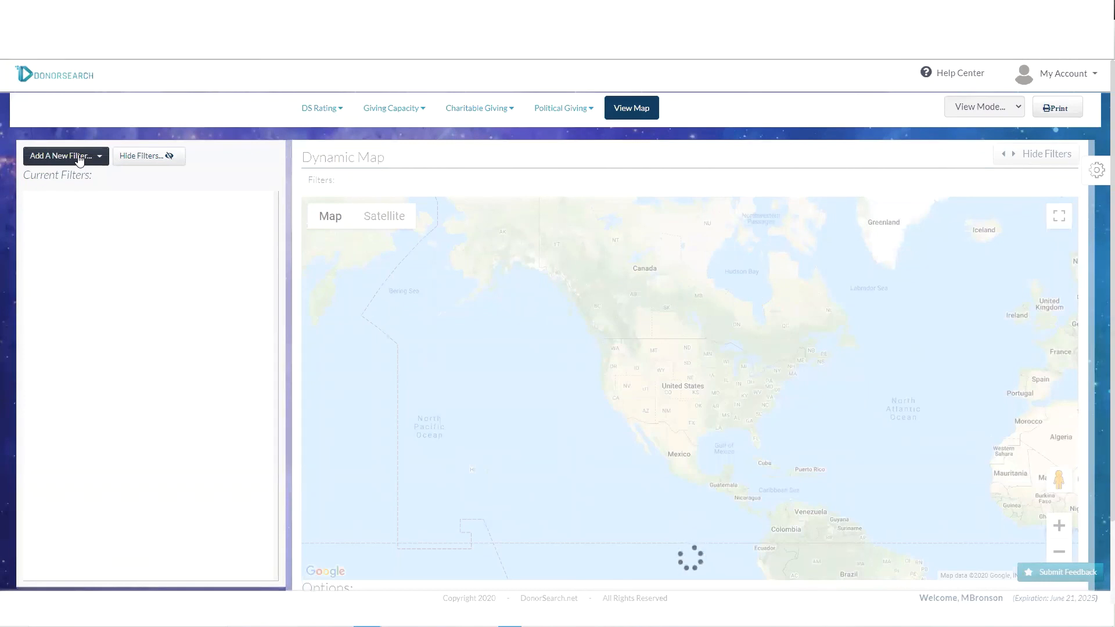
pyautogui.click(80, 158)
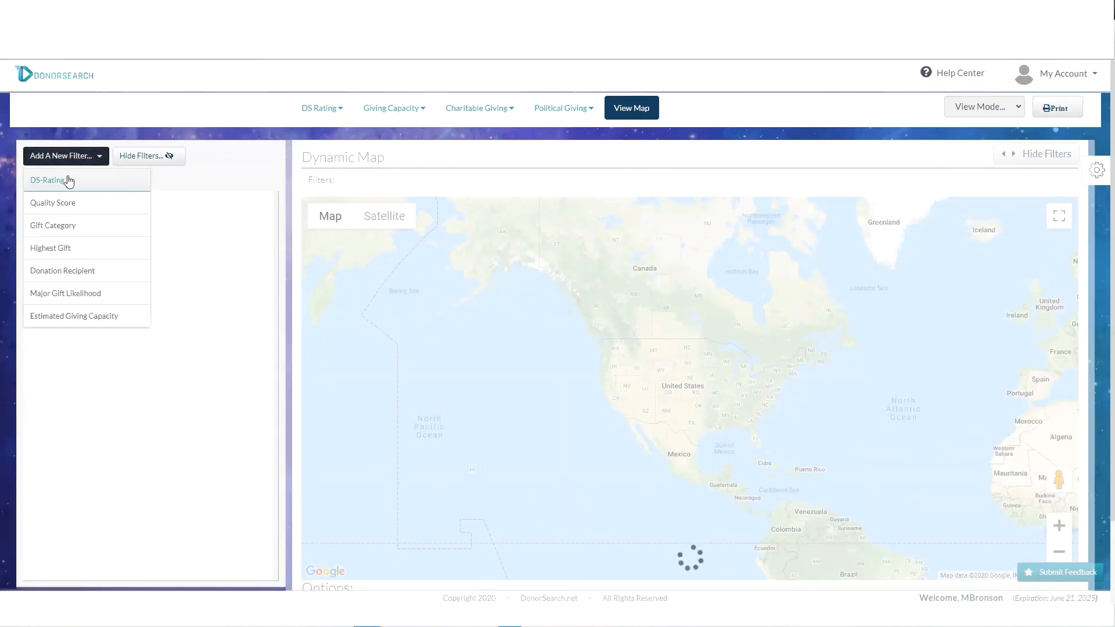
pyautogui.click(67, 180)
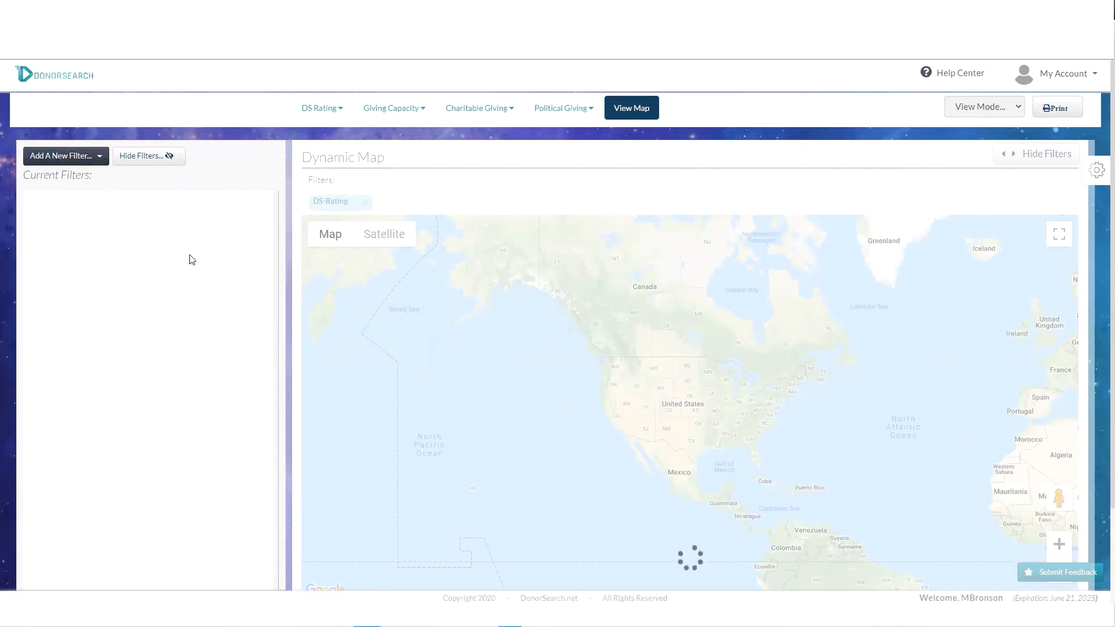
pyautogui.click(97, 162)
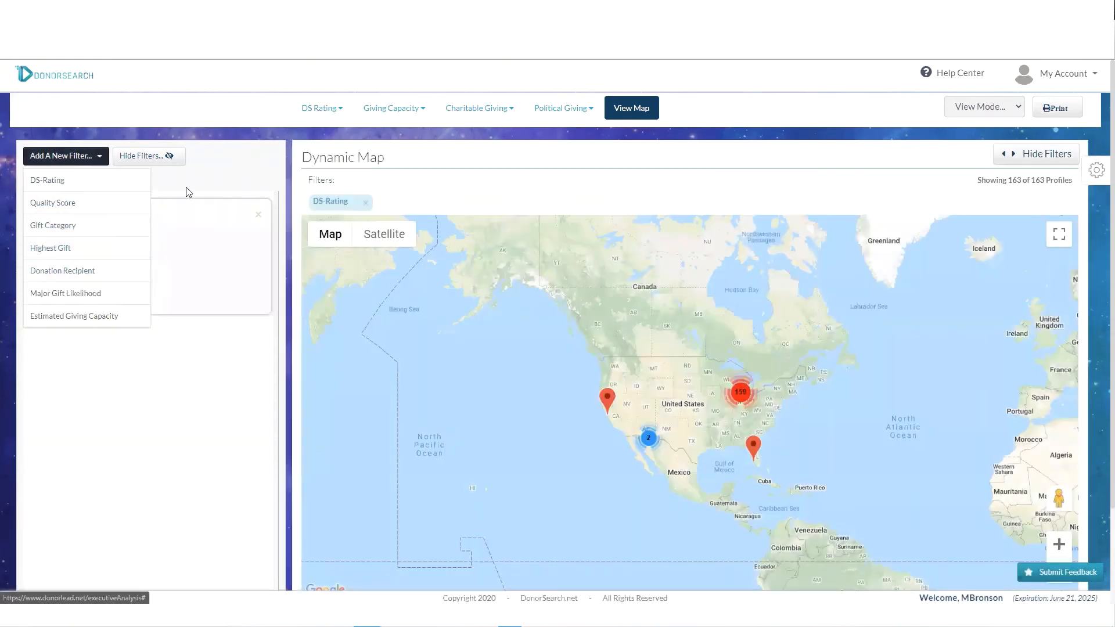
pyautogui.click(144, 184)
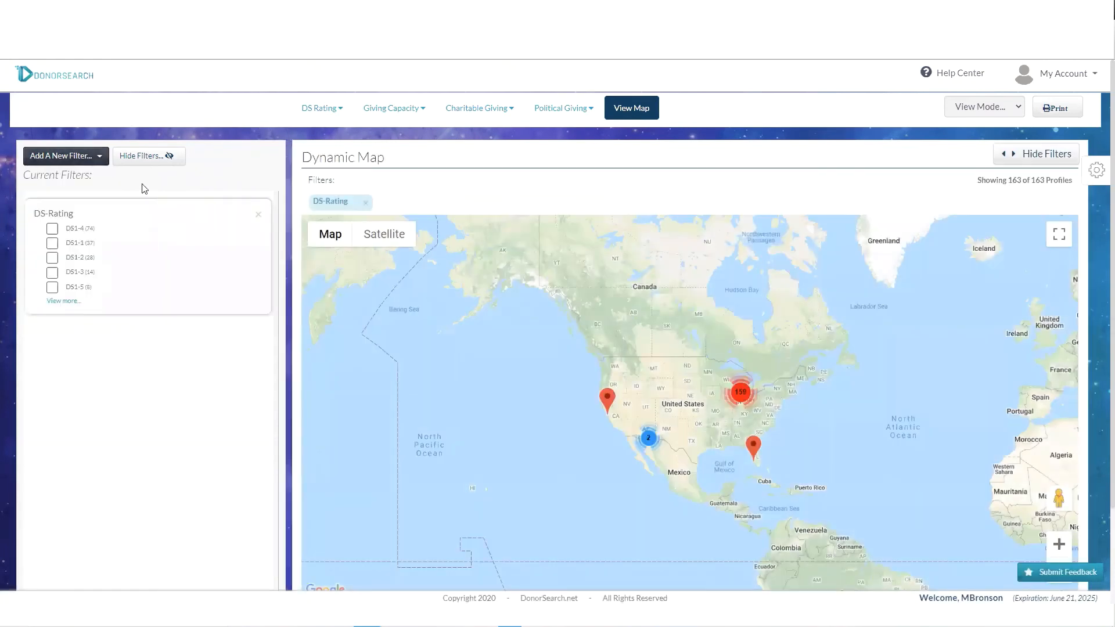
pyautogui.click(52, 244)
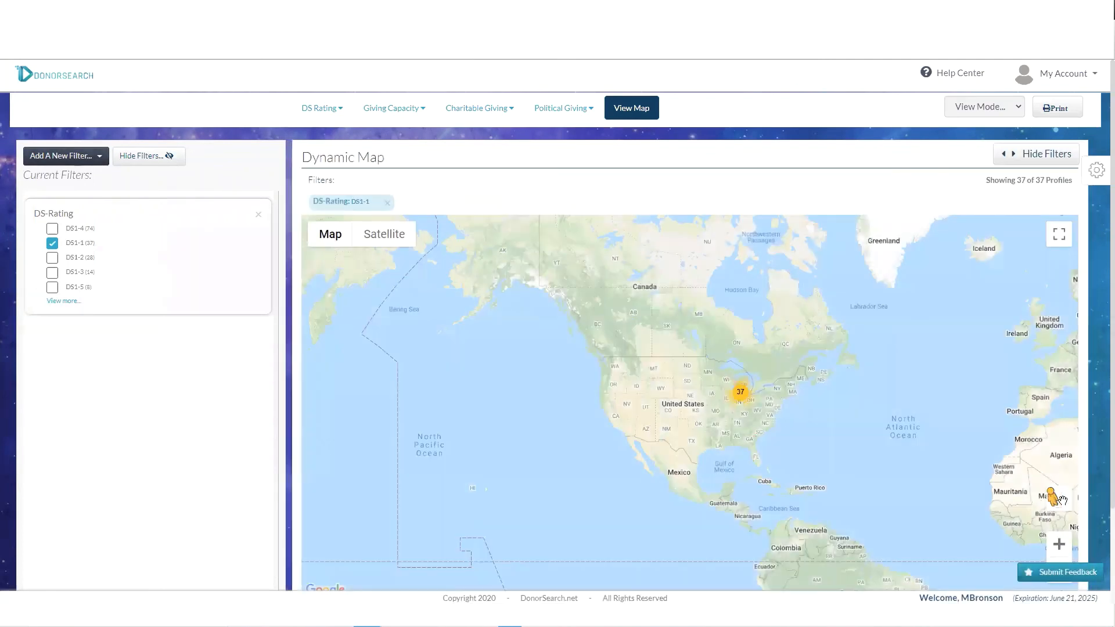
pyautogui.moveTo(1052, 497); pyautogui.dragTo(737, 393)
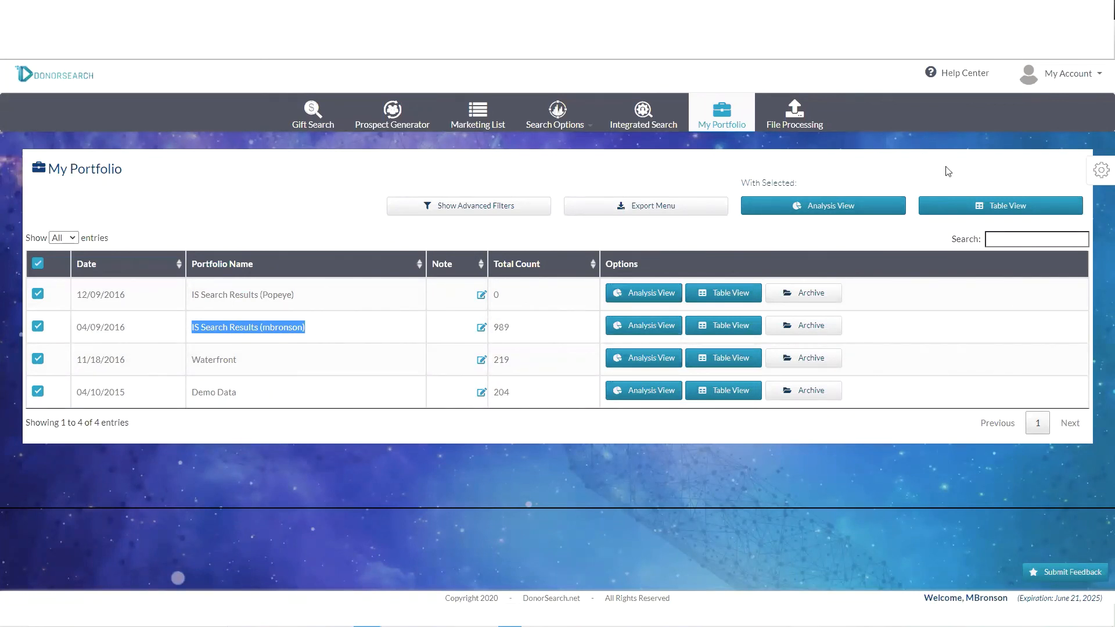
# - Open the Help Center home page and scroll through its sections
pyautogui.click(959, 78)
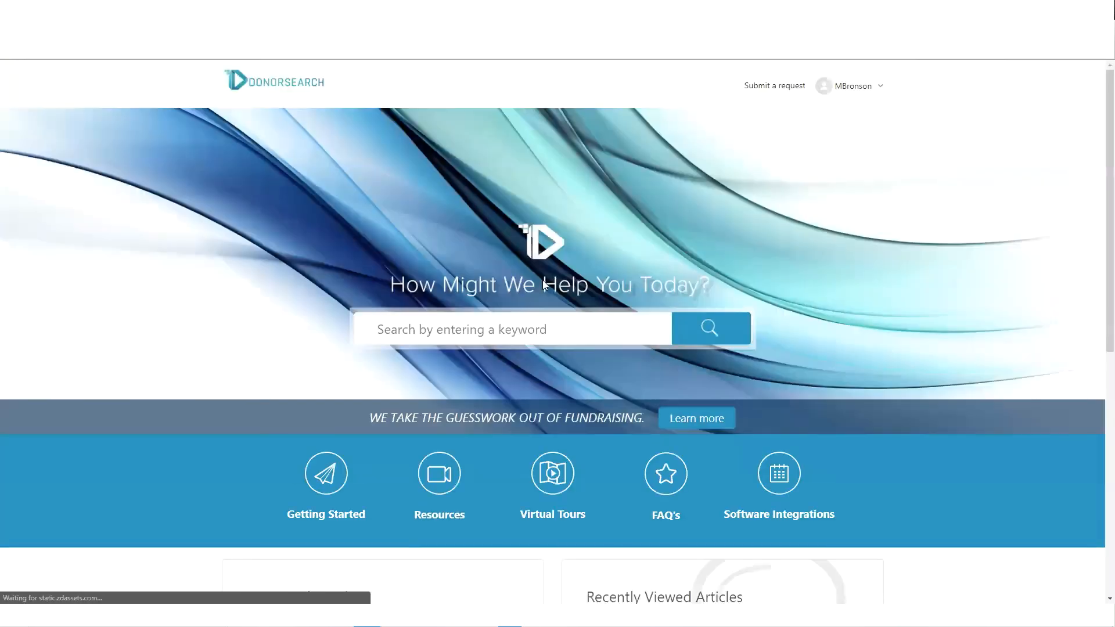
pyautogui.scroll(-1, 538, 343)
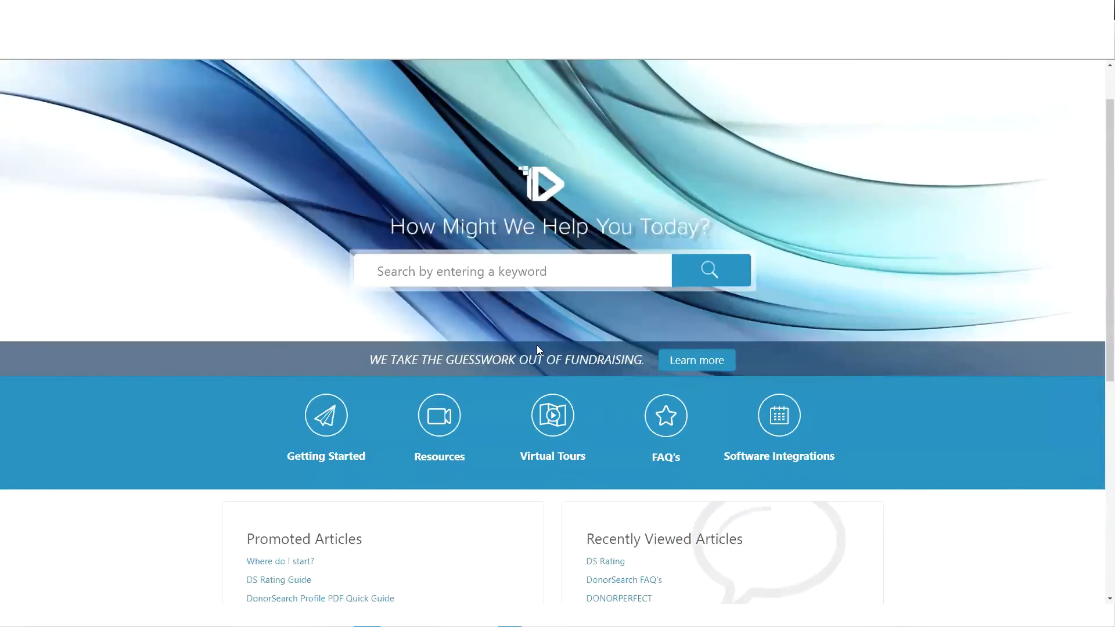
pyautogui.scroll(1, 540, 339)
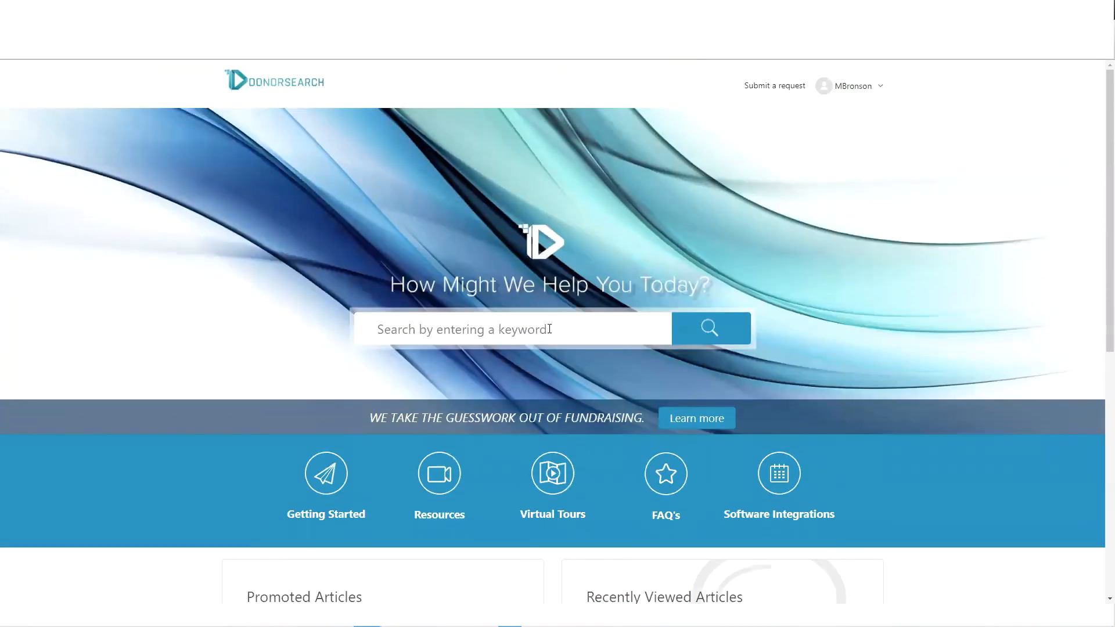